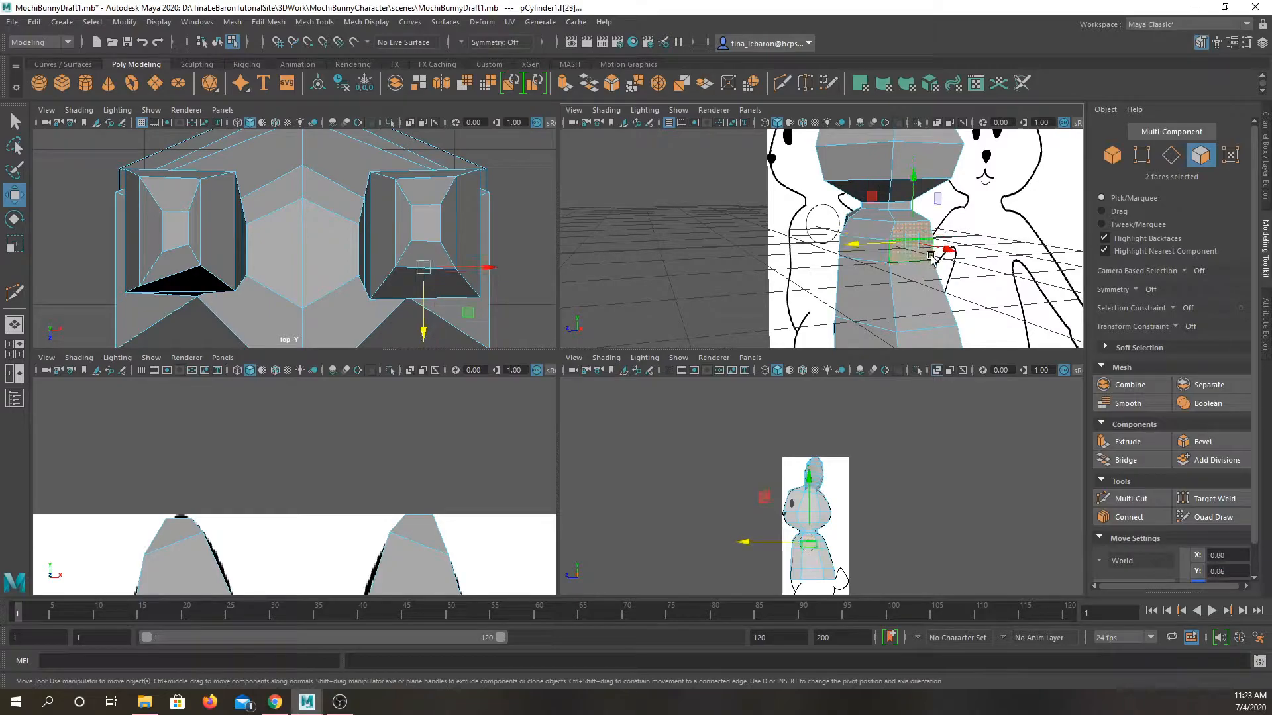
Select the two faces on the side of the upper body and extrude them outward and down along the front reference arm
shift+click(932, 253)
scroll(377, 490, down, 5)
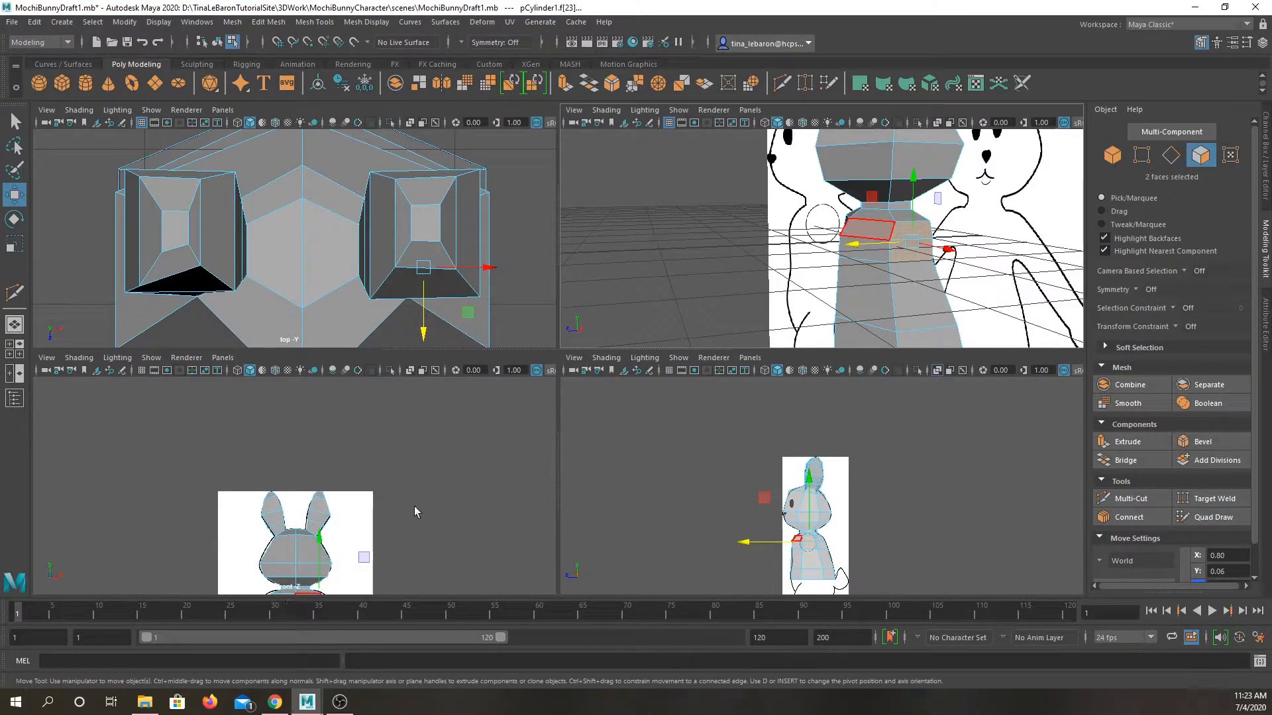
alt+middle_drag(417, 523, 423, 358)
alt+middle_drag(441, 255, 422, 233)
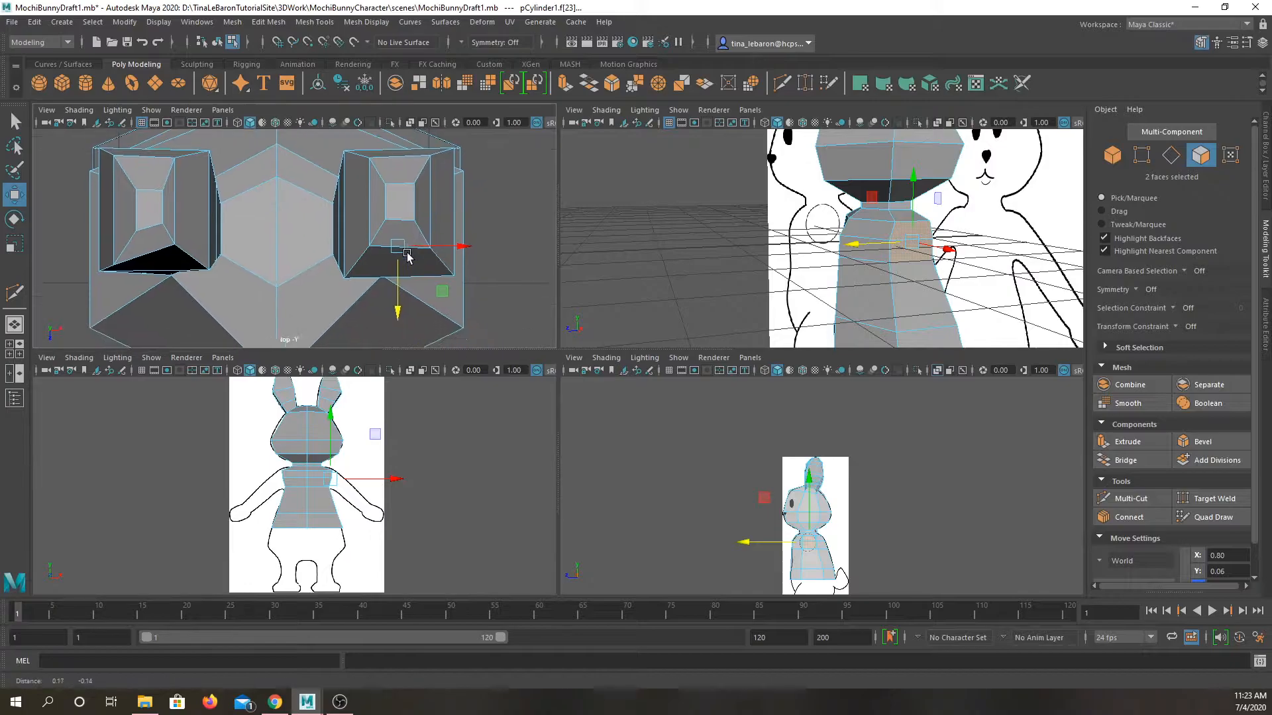
alt+middle_drag(763, 532, 748, 443)
scroll(788, 465, up, 3)
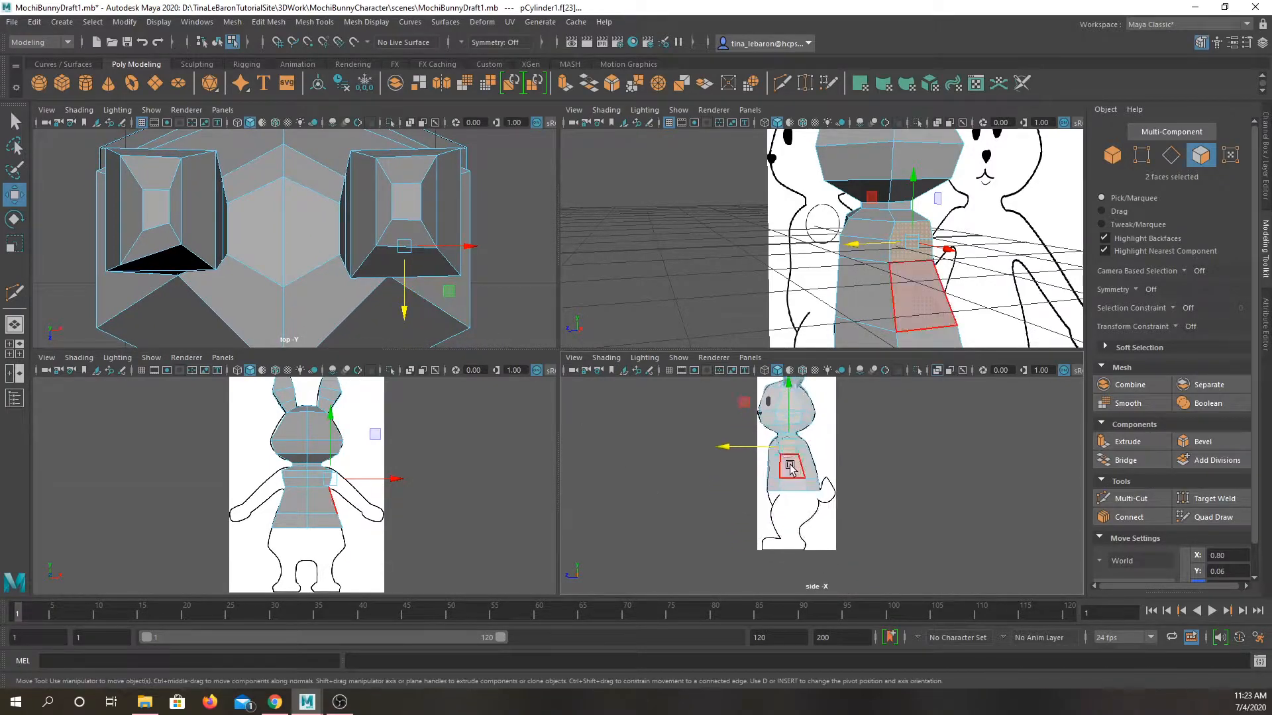
scroll(988, 286, up, 2)
alt+middle_drag(987, 286, 799, 249)
scroll(402, 503, up, 1)
scroll(403, 505, up, 2)
alt+middle_drag(399, 536, 373, 498)
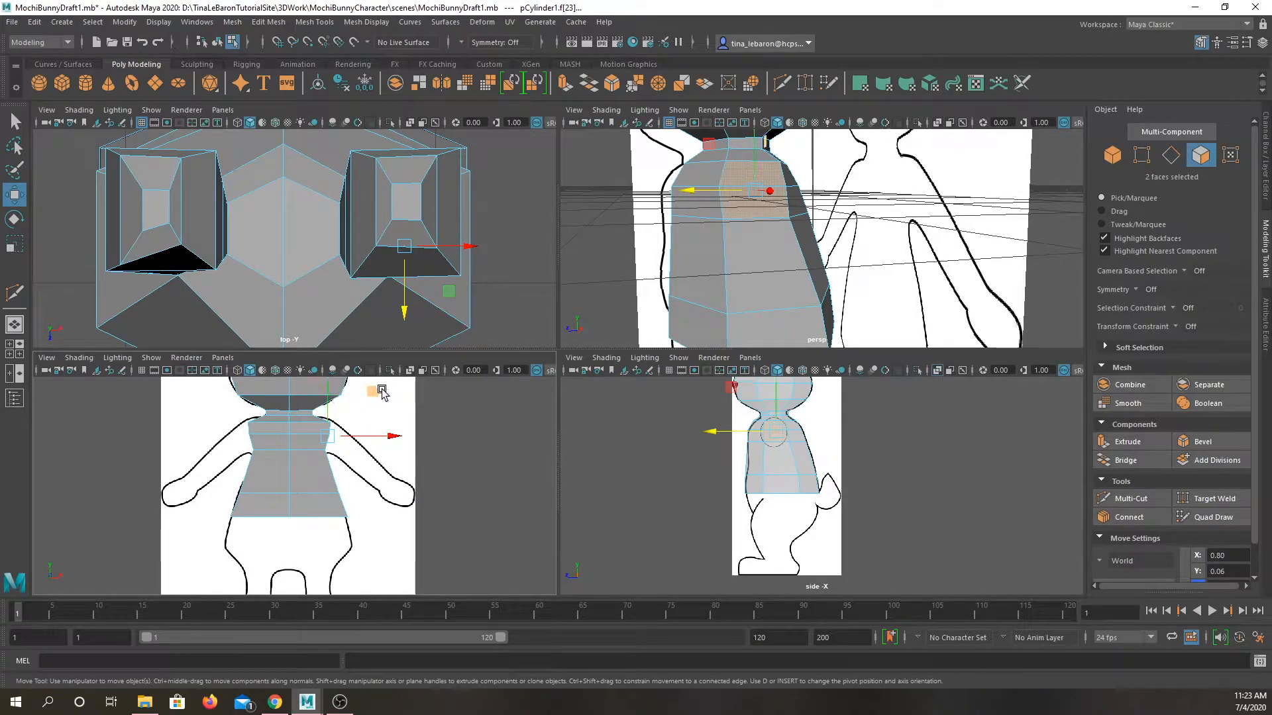
shift+drag(377, 394, 408, 418)
Rotate and reposition the extruded upper-arm faces, and scale their height and depth to fit the reference arm's thickness
click(15, 218)
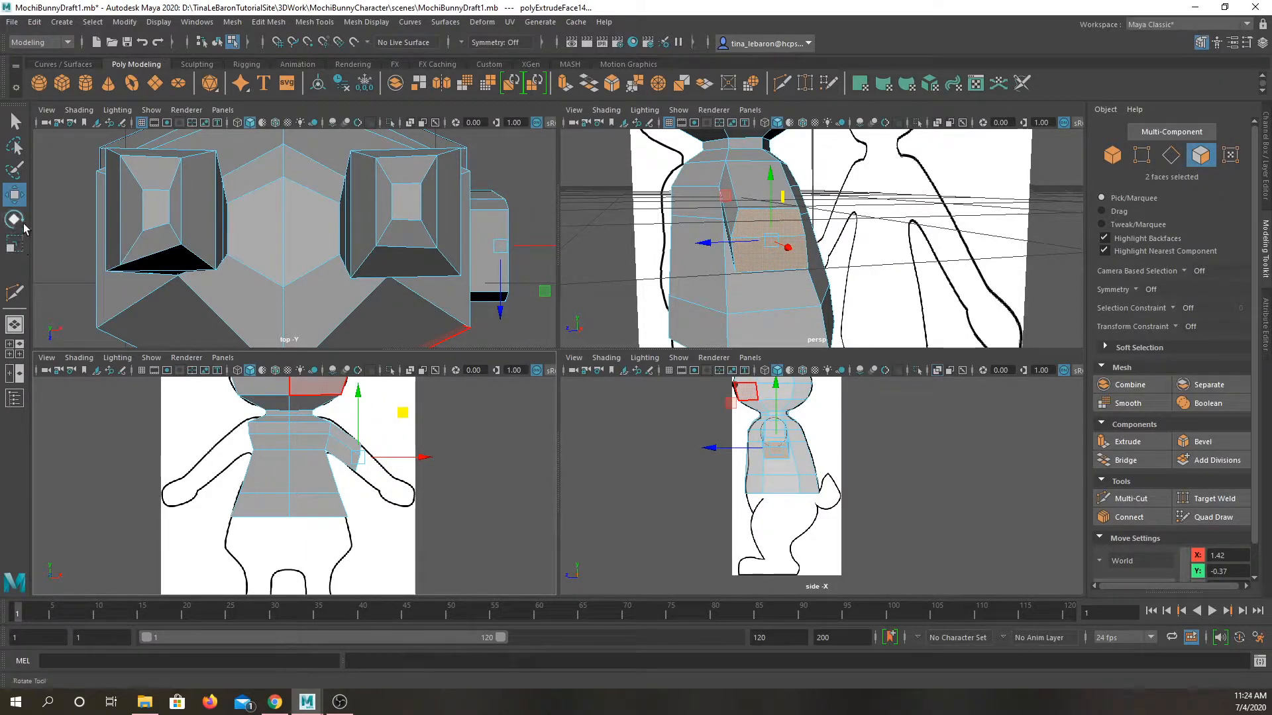
mouse_move(400, 409)
mouse_down()
mouse_move(442, 449)
mouse_move(402, 420)
mouse_up()
click(20, 197)
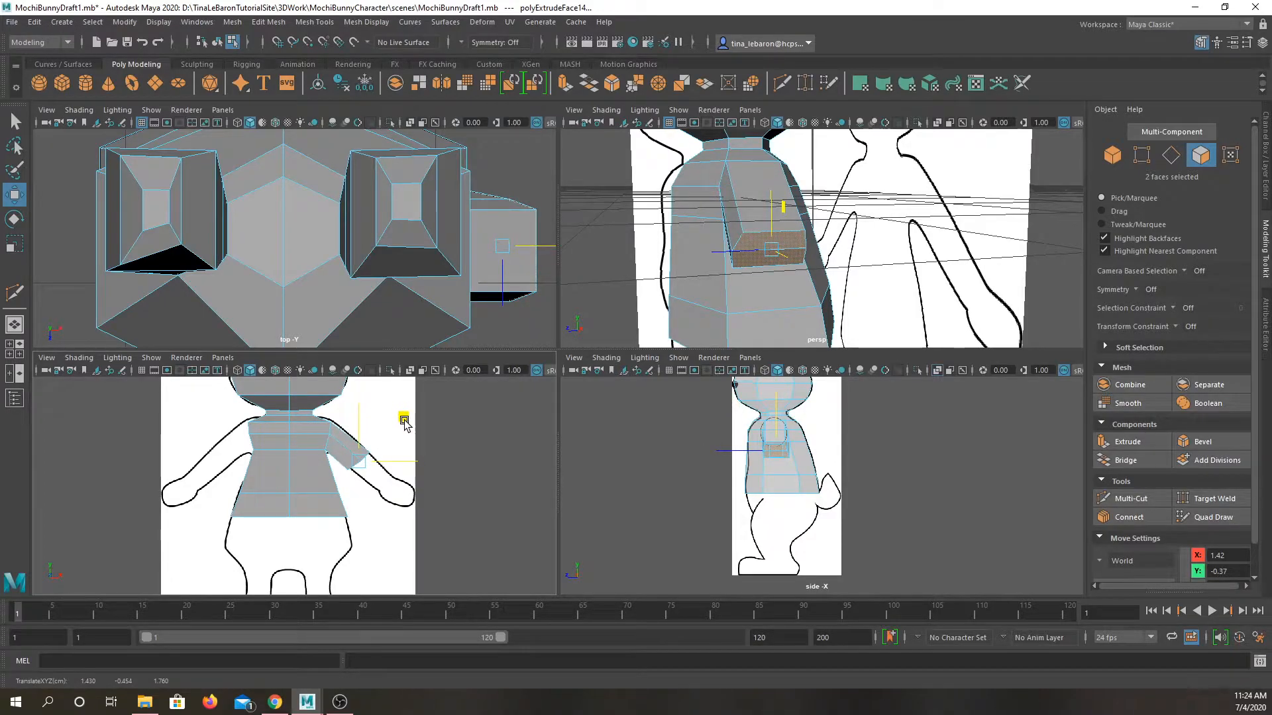
key(r)
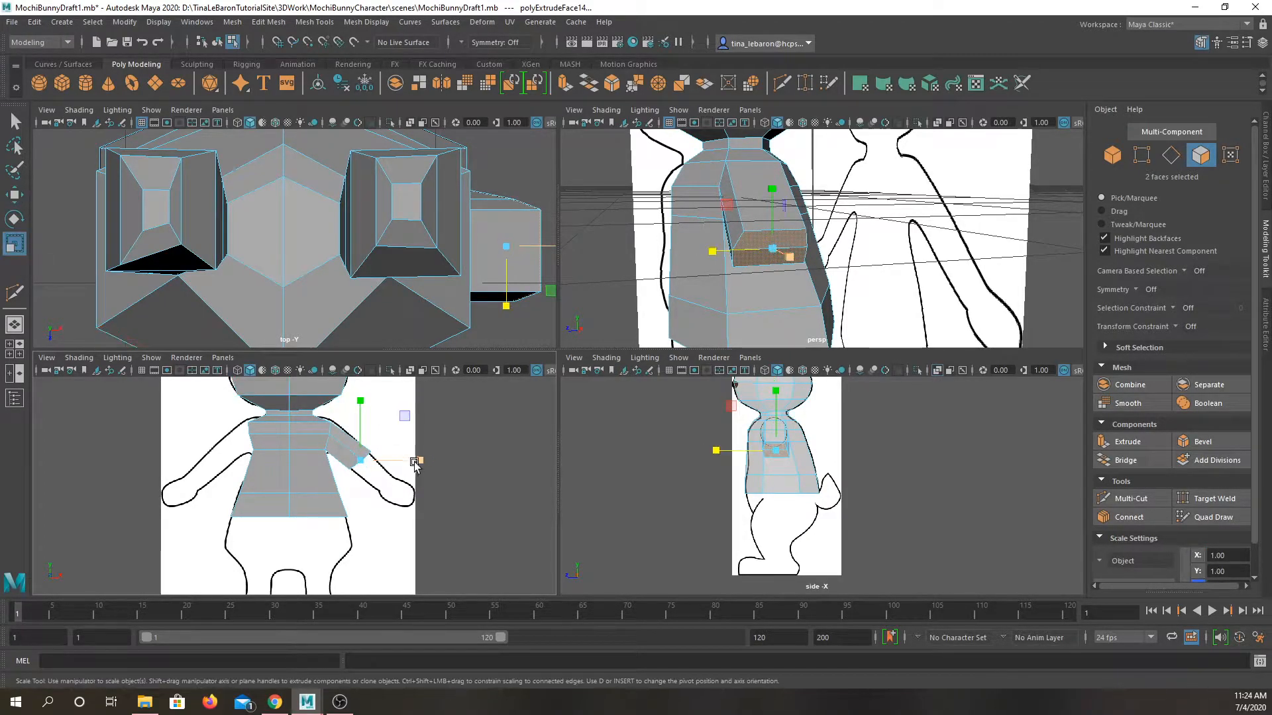
drag(361, 402, 363, 413)
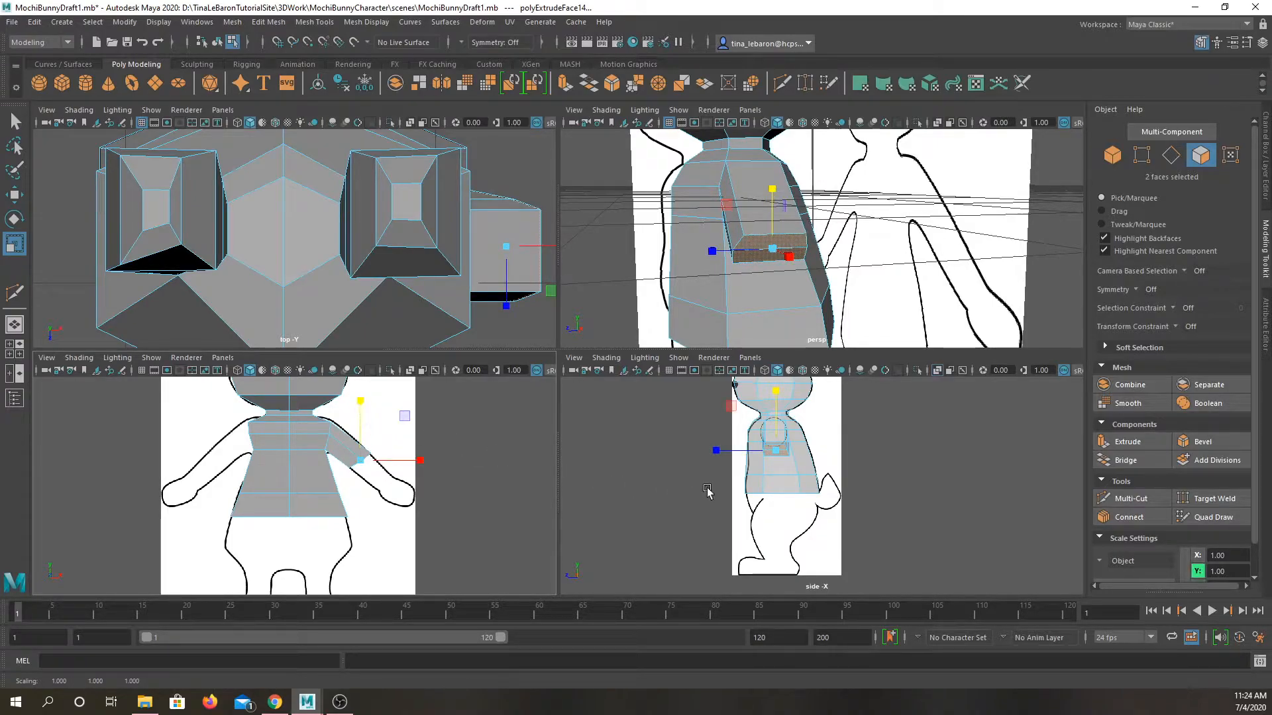
drag(722, 452, 716, 454)
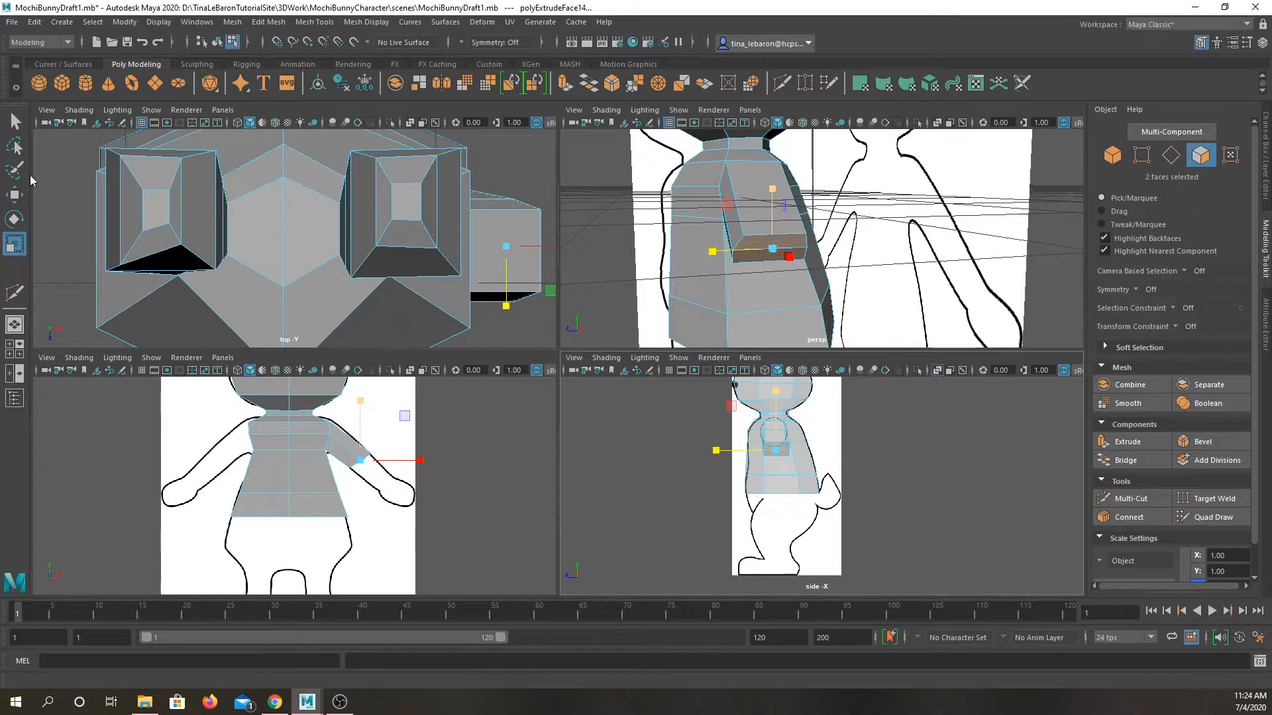
Fine-tune the mid-arm faces and extrude them again down the reference arm to the wrist
click(14, 194)
drag(407, 422, 431, 445)
key(ctrl+e)
key(r)
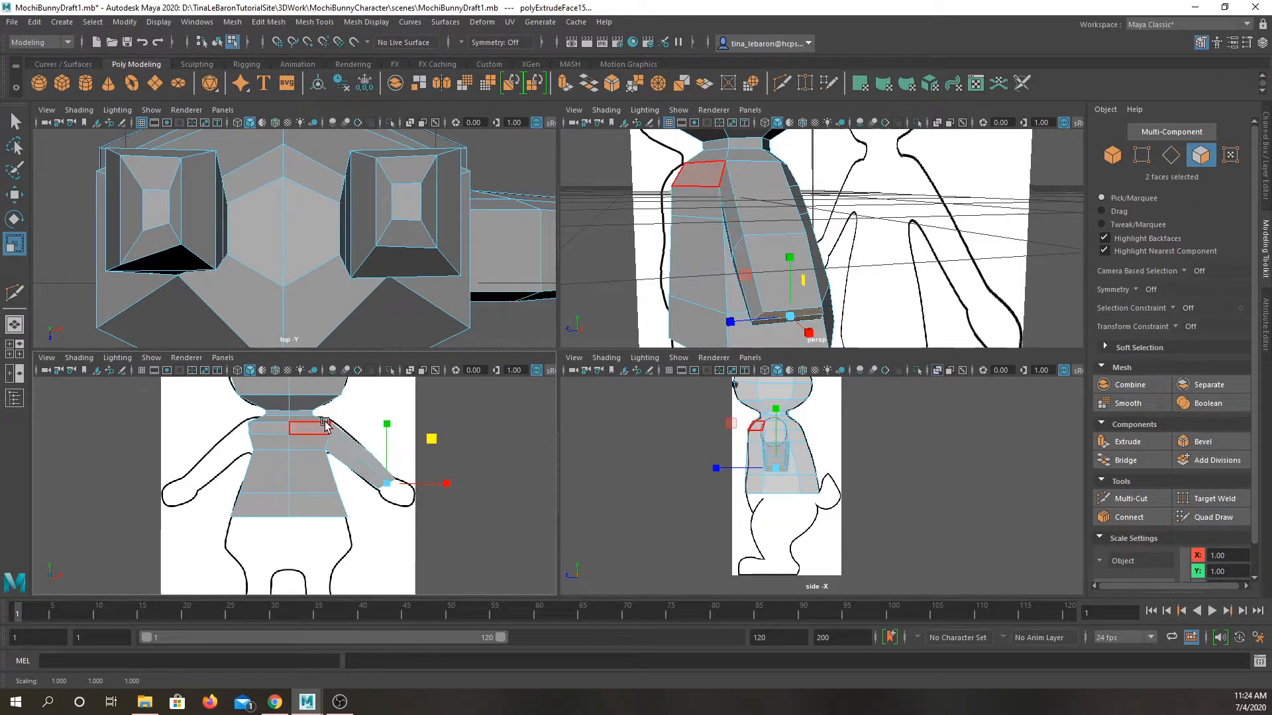
Move the shoulder-top and armpit vertices in the front view to match the outline of the reference arm
right_drag(331, 434, 265, 338)
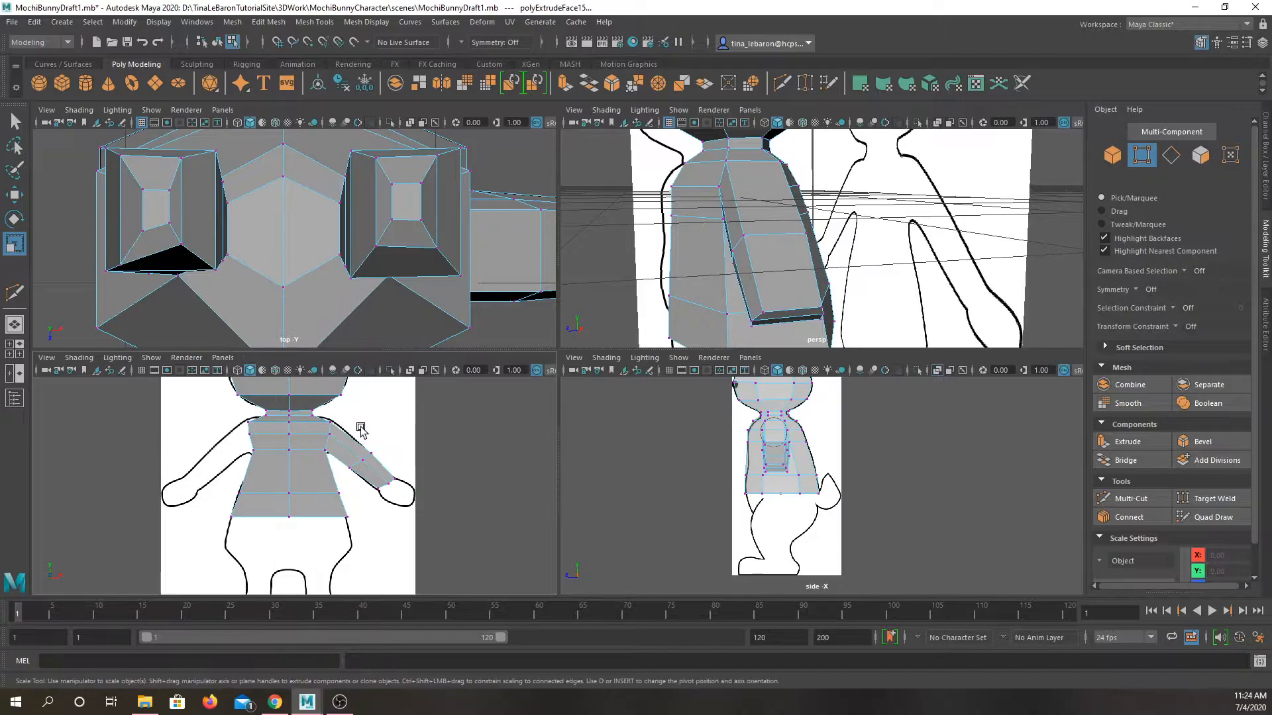
scroll(355, 432, up, 3)
alt+middle_drag(362, 417, 343, 485)
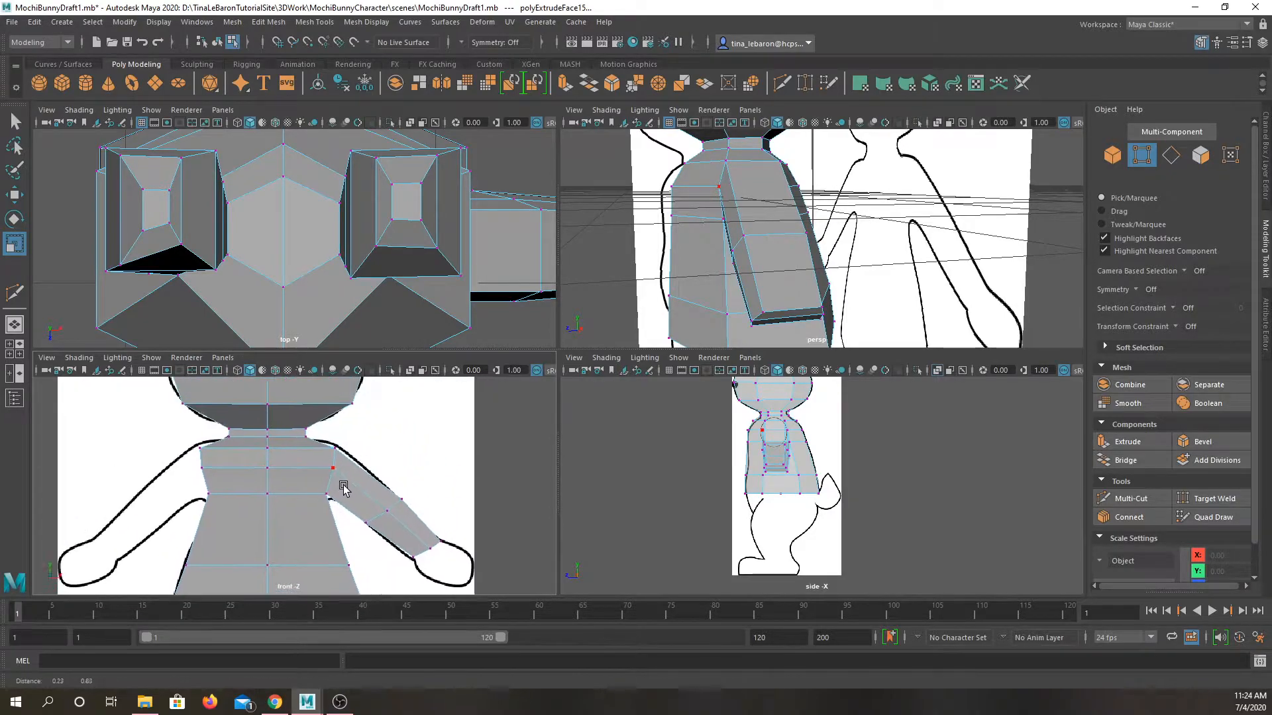
drag(342, 440, 325, 458)
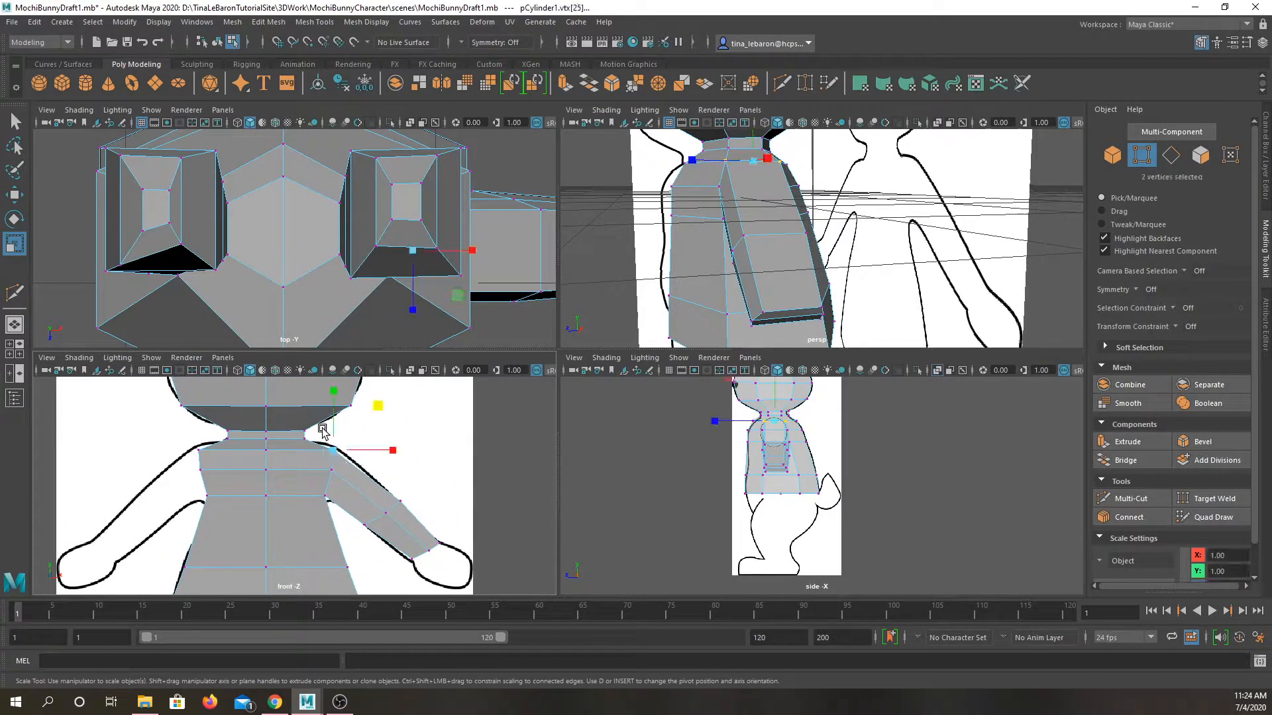
click(14, 194)
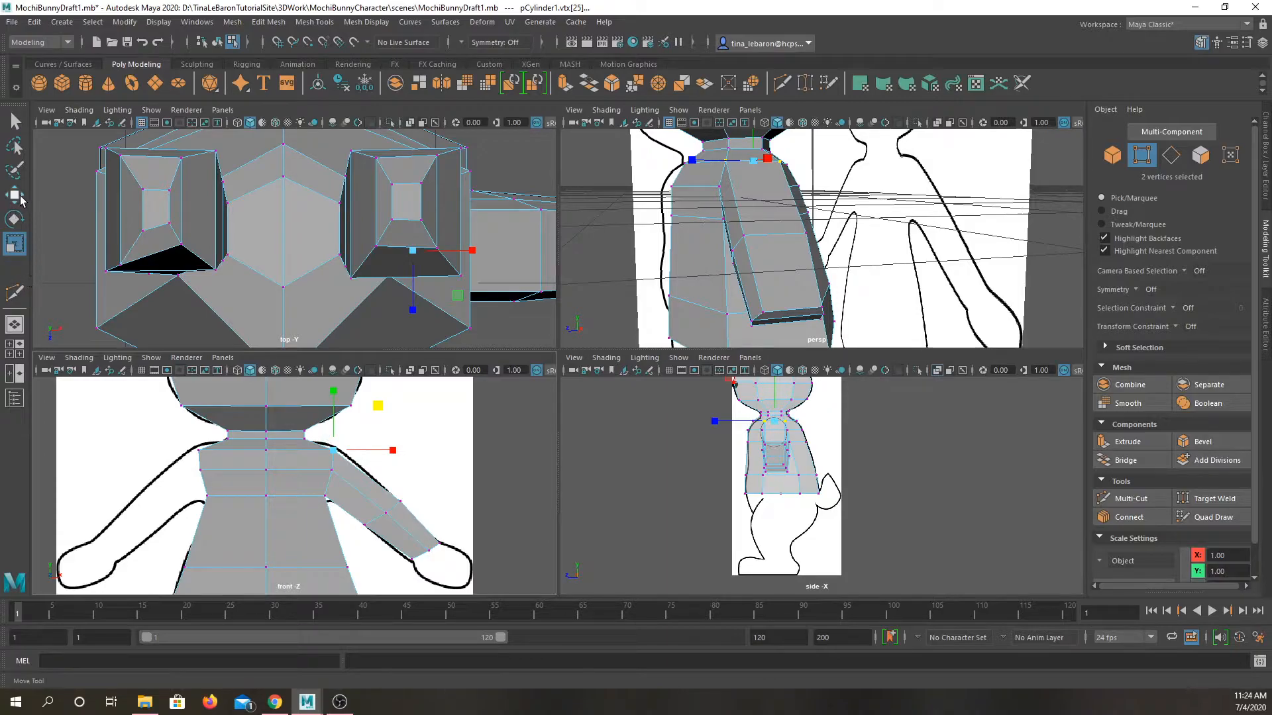
drag(387, 404, 391, 400)
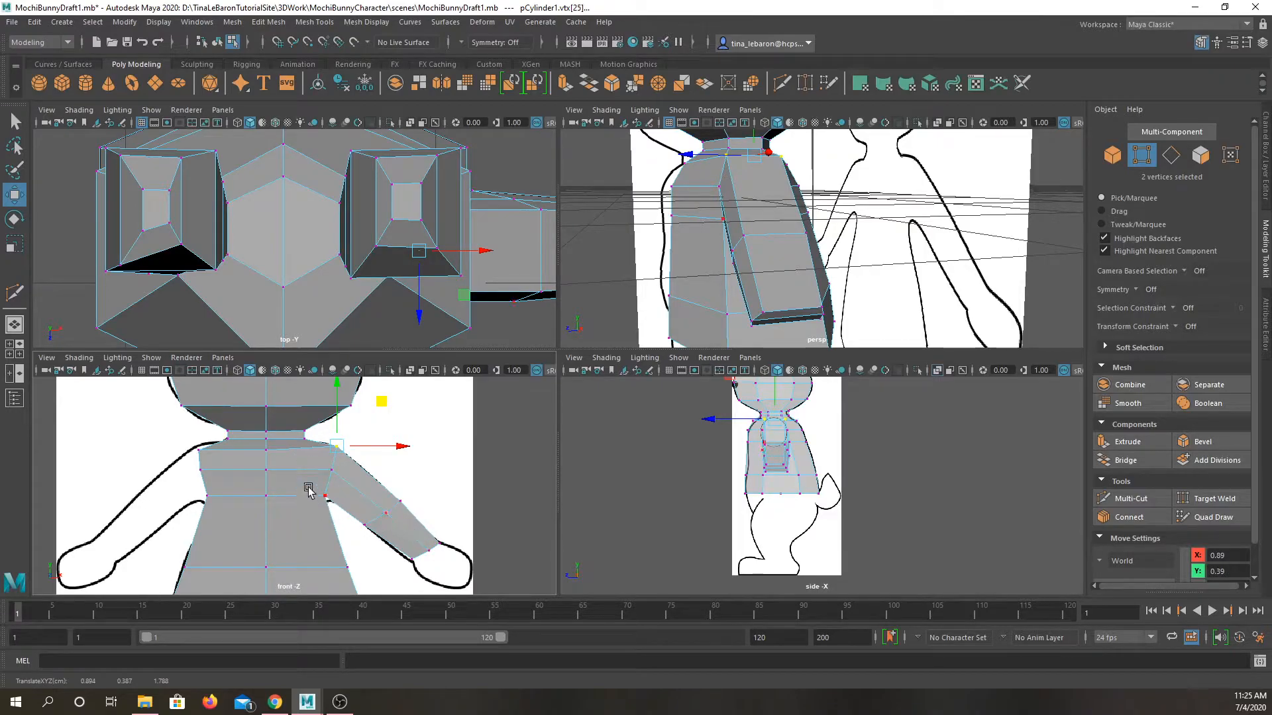
click(325, 496)
drag(326, 453, 330, 458)
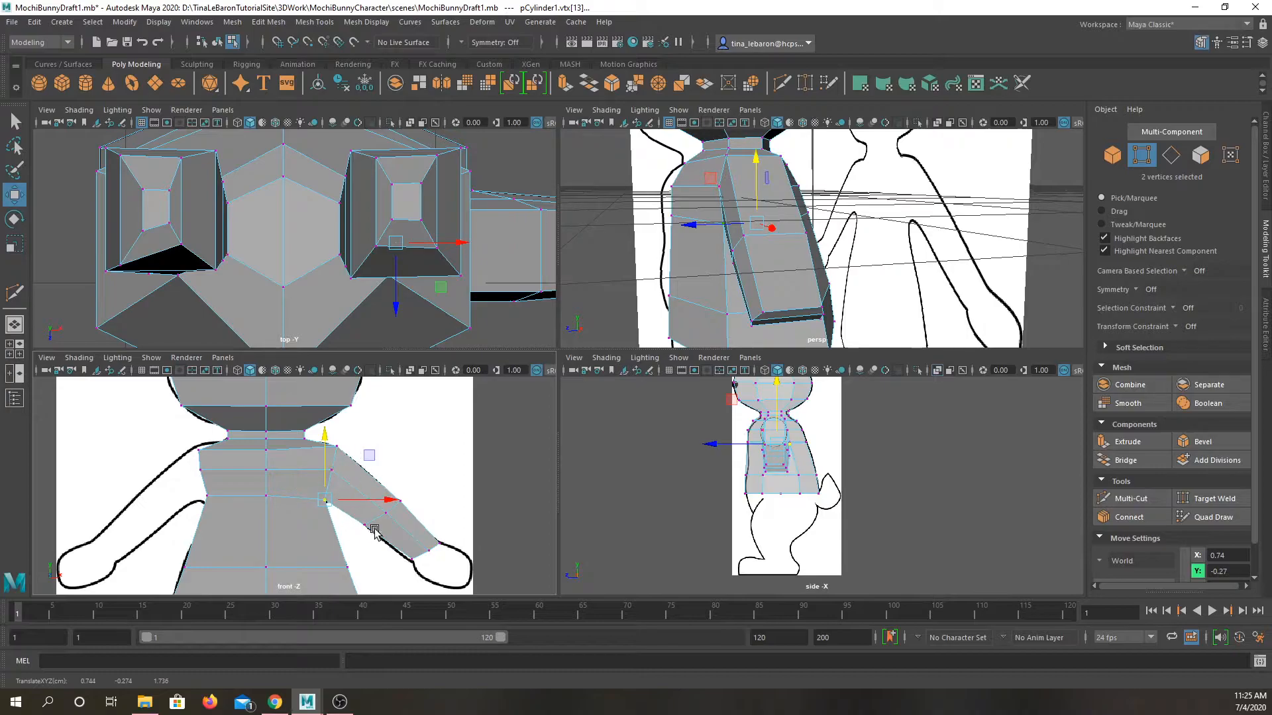
Extrude the wrist faces a short distance into the reference hand and adjust their horizontal scale
alt+middle_drag(427, 547, 363, 497)
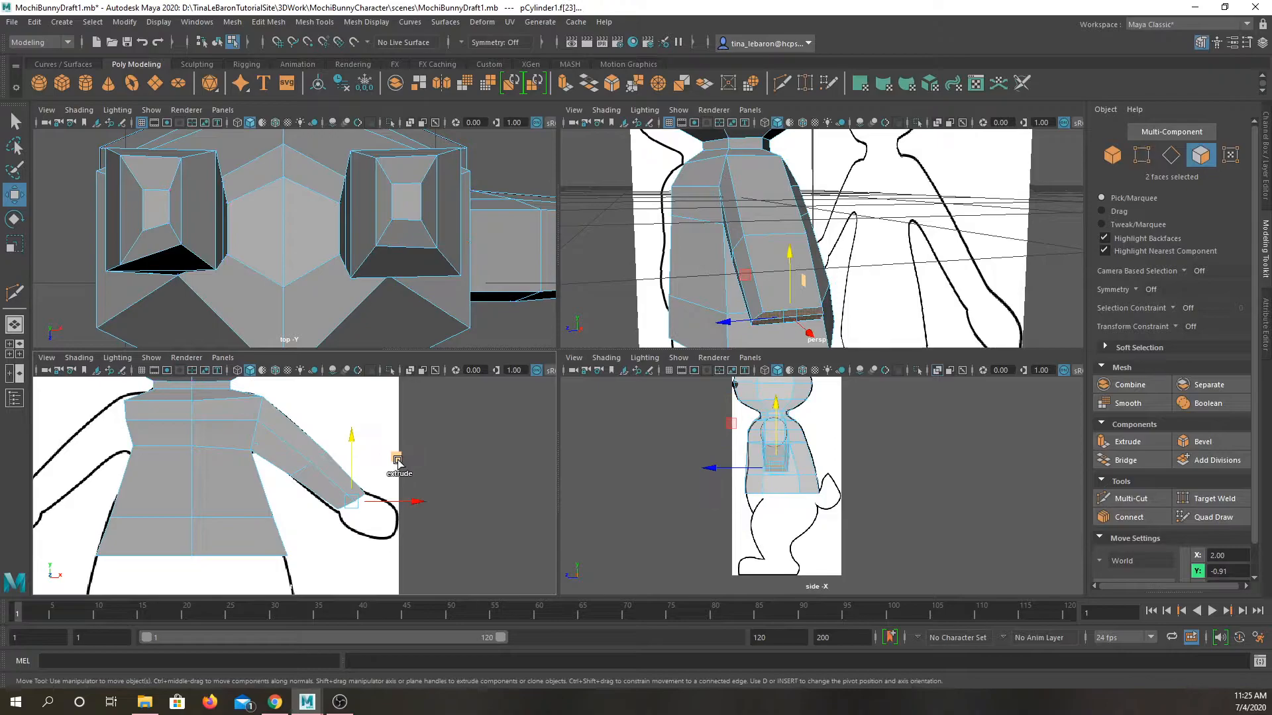
mouse_move(399, 465)
mouse_down()
mouse_move(417, 483)
mouse_move(410, 473)
mouse_up()
key(r)
mouse_move(420, 511)
mouse_down()
mouse_move(408, 511)
mouse_move(419, 511)
mouse_up()
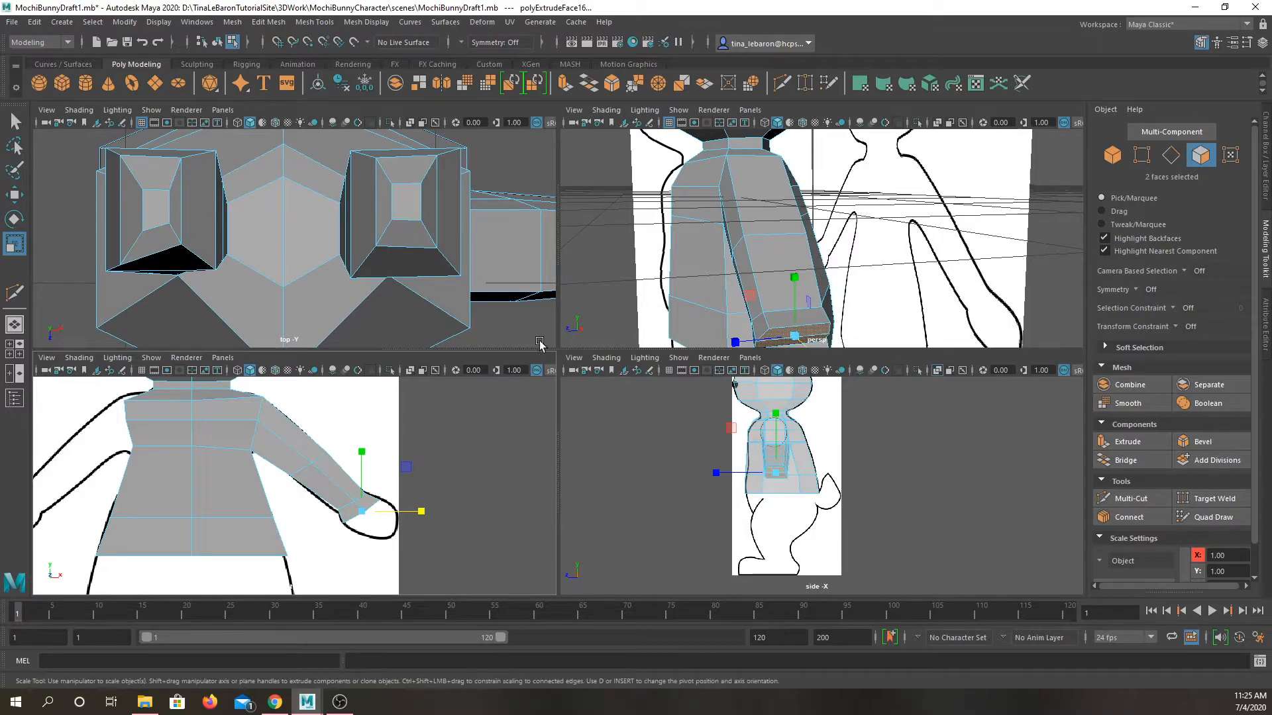
Extrude the arm-end faces further into the hand, scale and pull them back inside the outline, and rotate them to follow it
scroll(886, 303, up, 3)
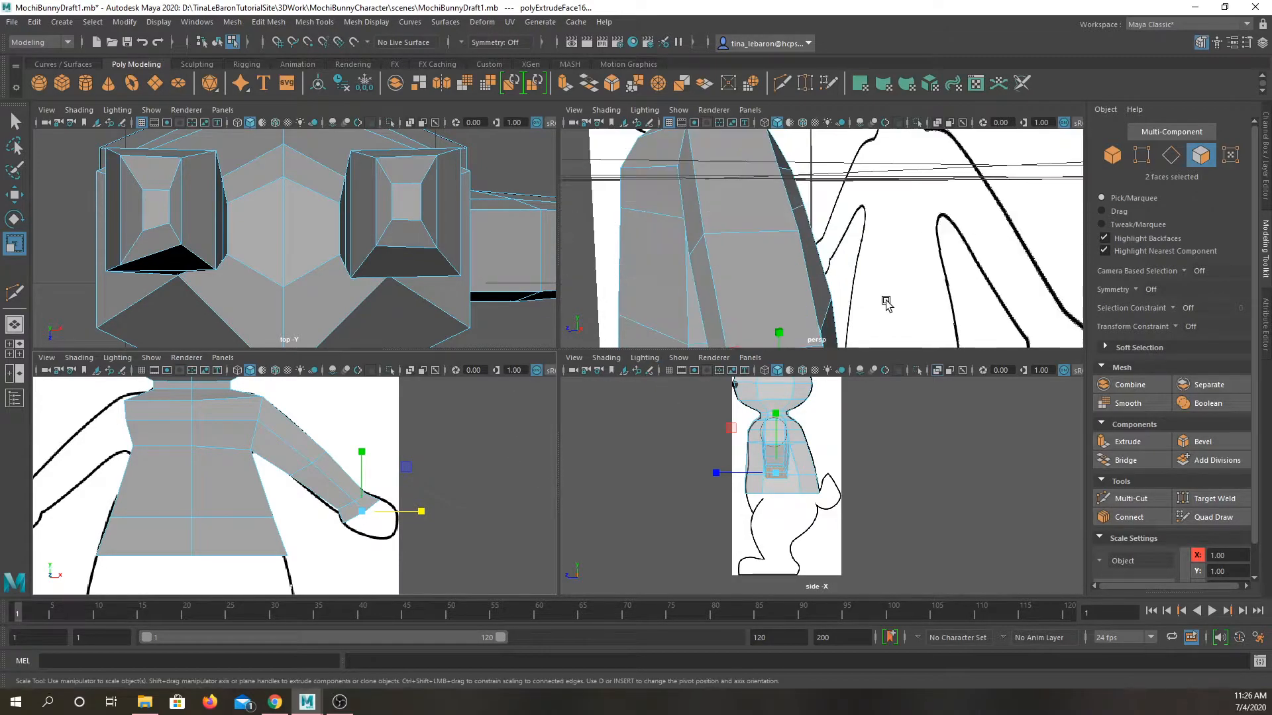
alt+middle_drag(784, 272, 733, 227)
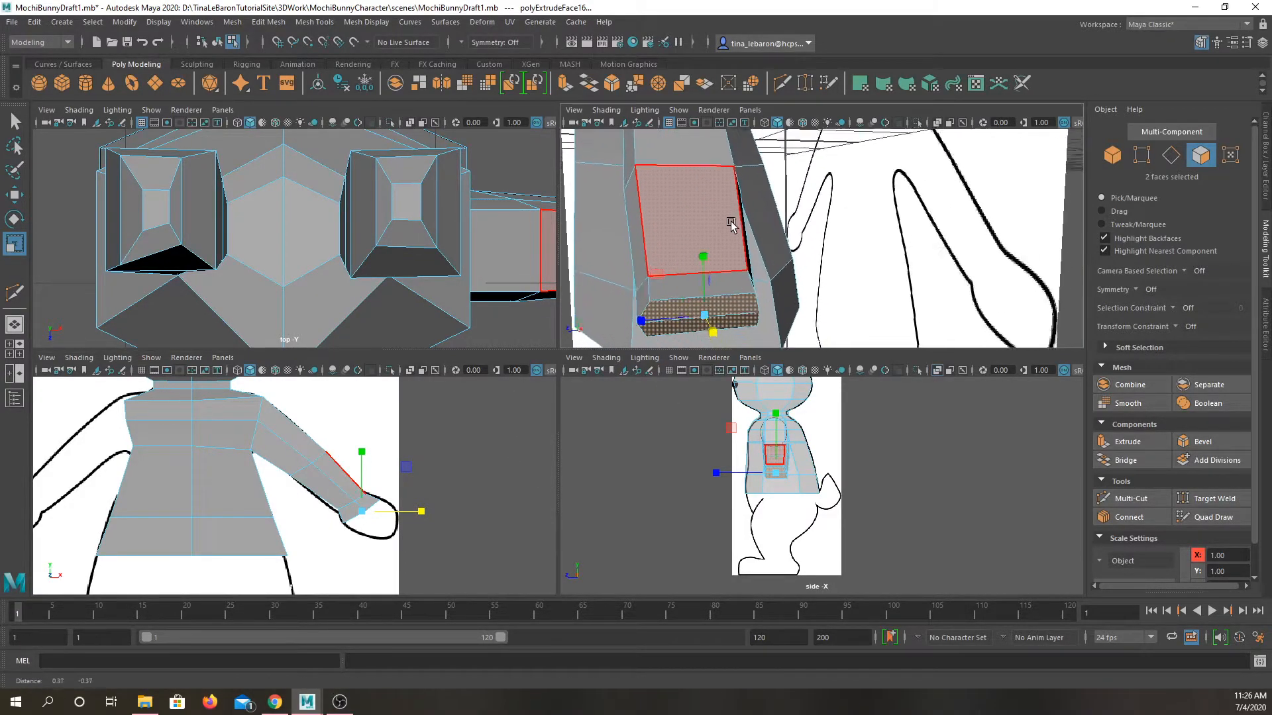
scroll(745, 225, up, 2)
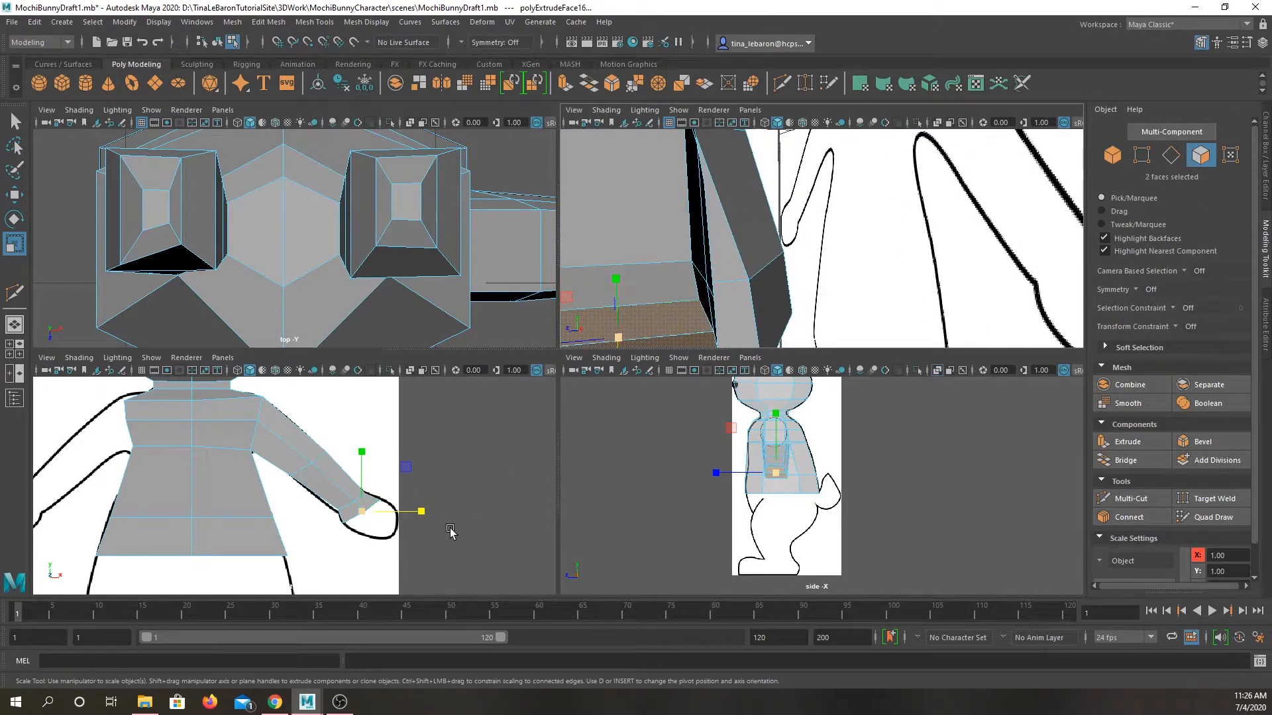
click(14, 194)
shift+middle_drag(404, 469, 427, 486)
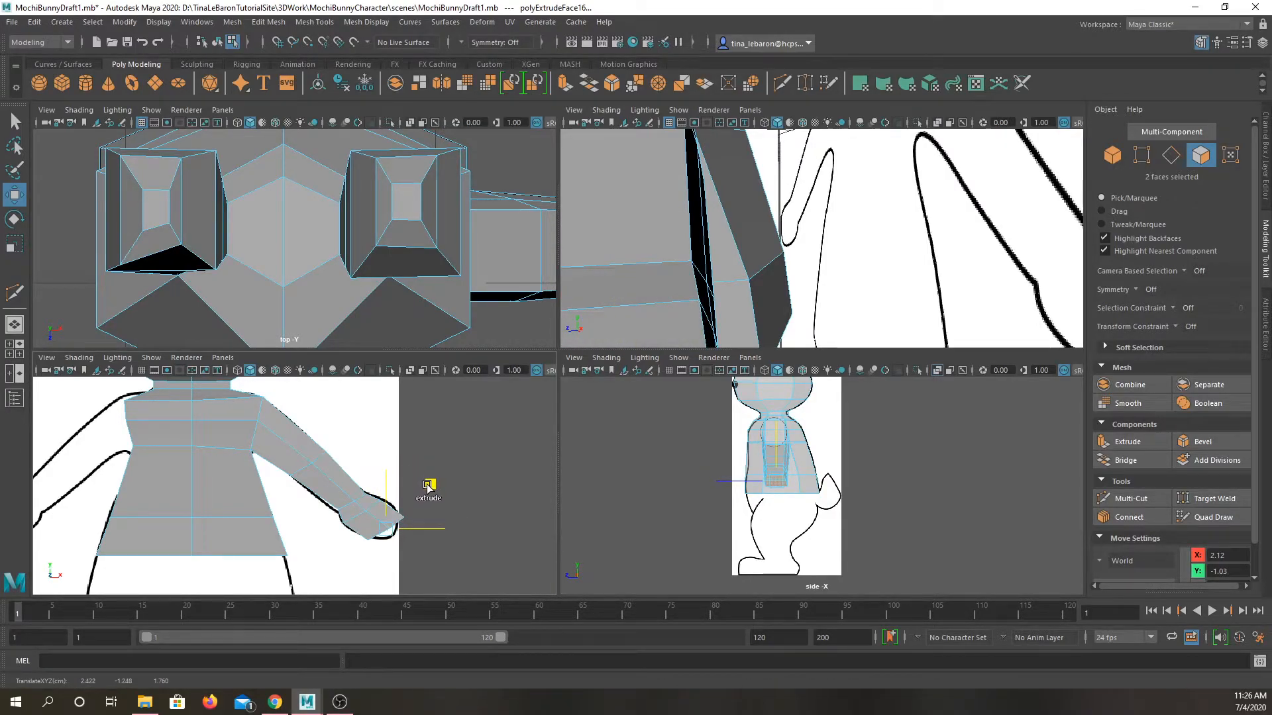
key(r)
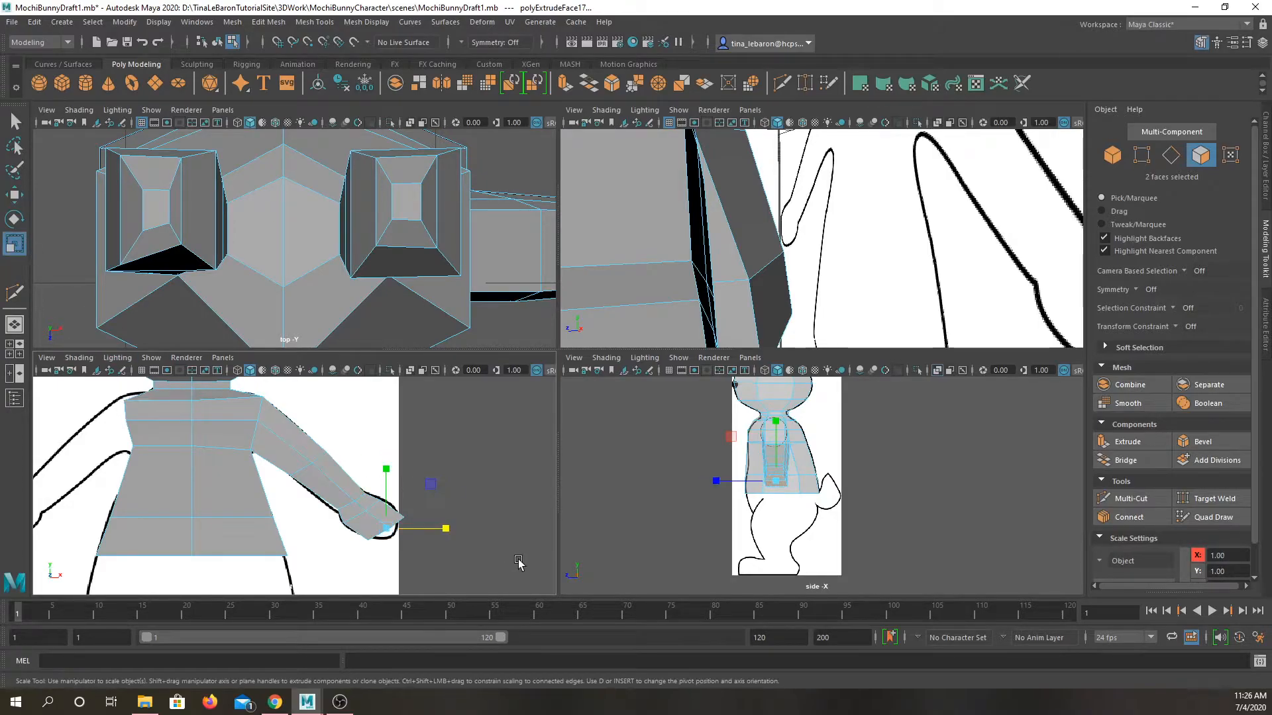
mouse_move(435, 486)
mouse_down()
mouse_move(429, 494)
mouse_move(429, 475)
mouse_up()
key(w)
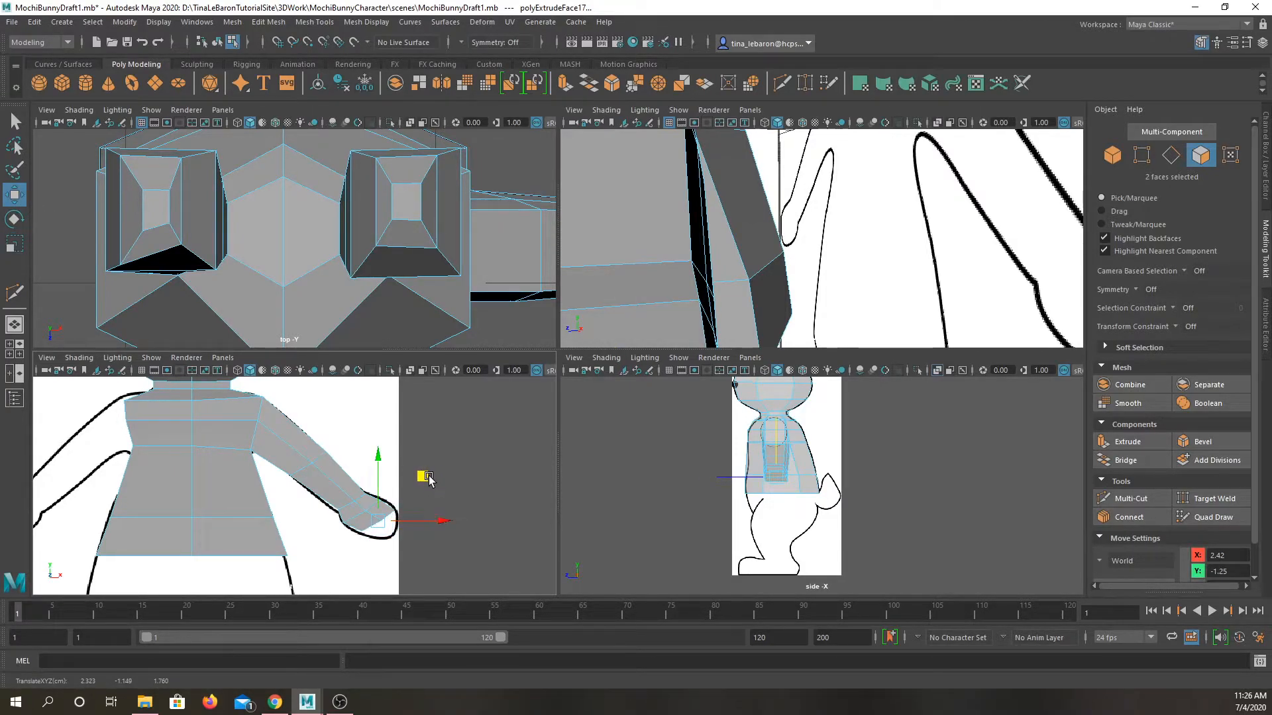
click(15, 219)
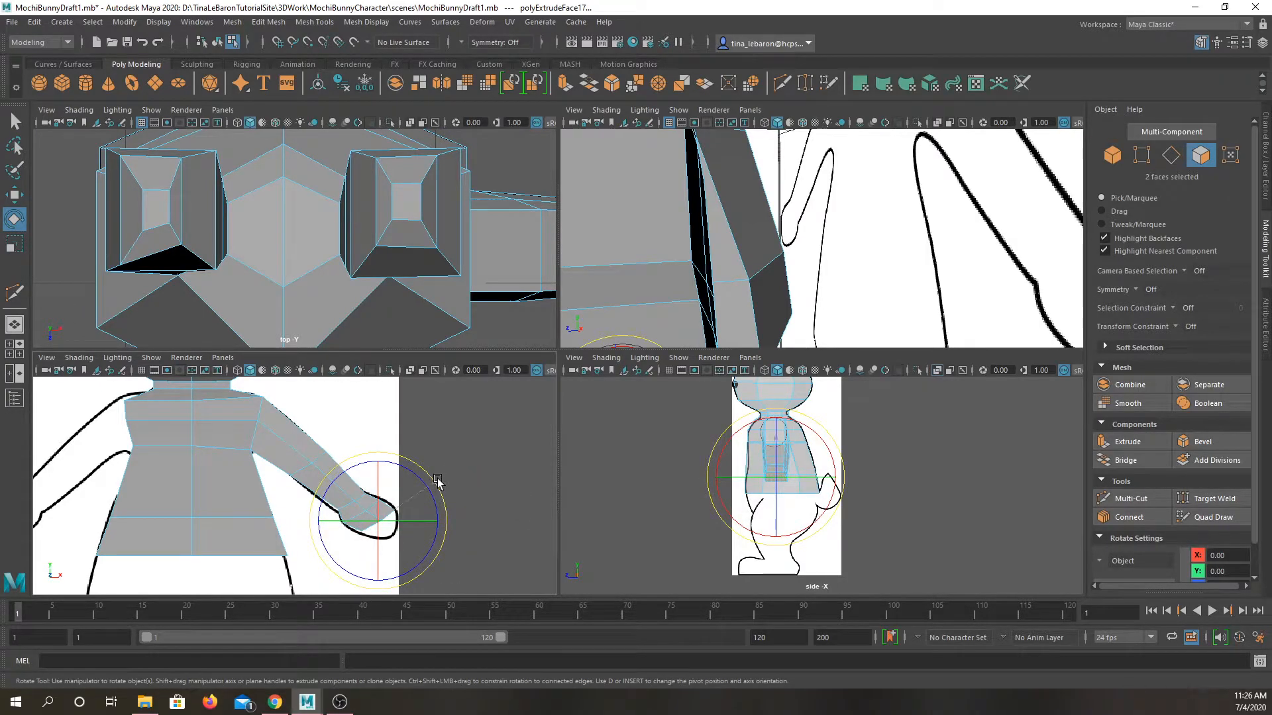
drag(437, 478, 427, 476)
Extrude the hand faces to the tip of the reference hand, rotate them, and scale them down to fit the rounded end
key(w)
shift+drag(427, 476, 444, 485)
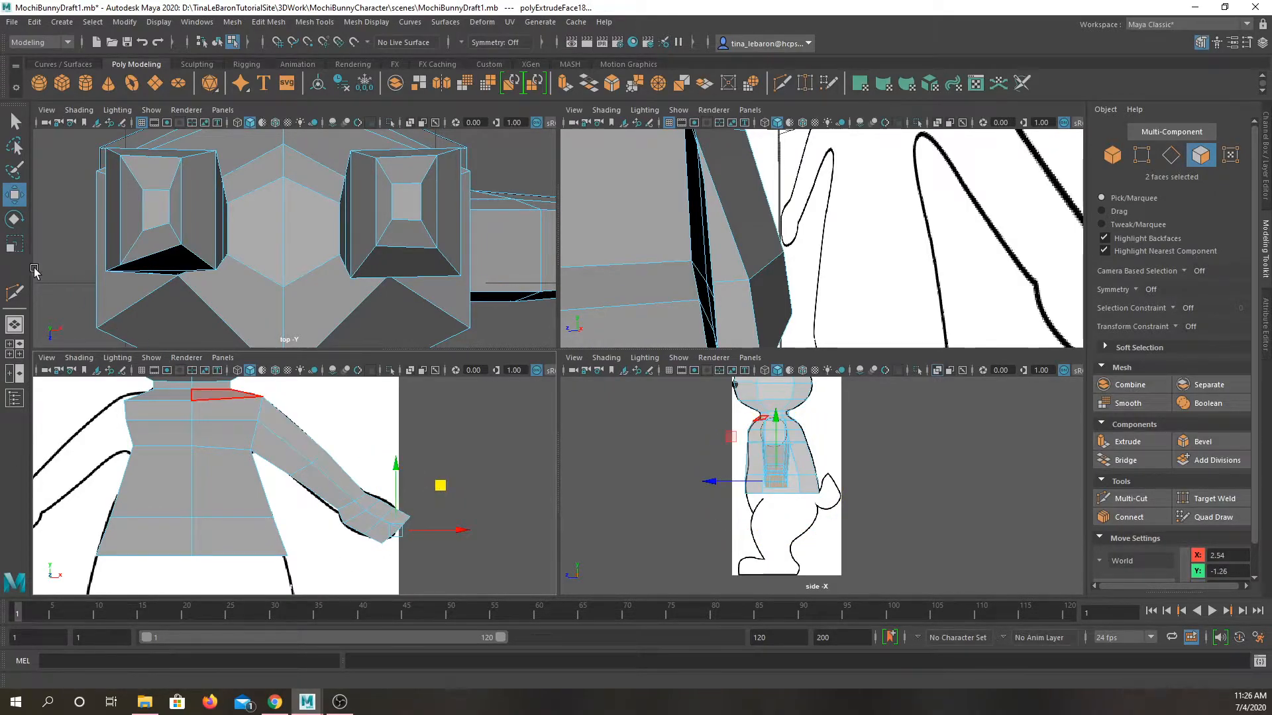
click(15, 219)
drag(456, 506, 449, 498)
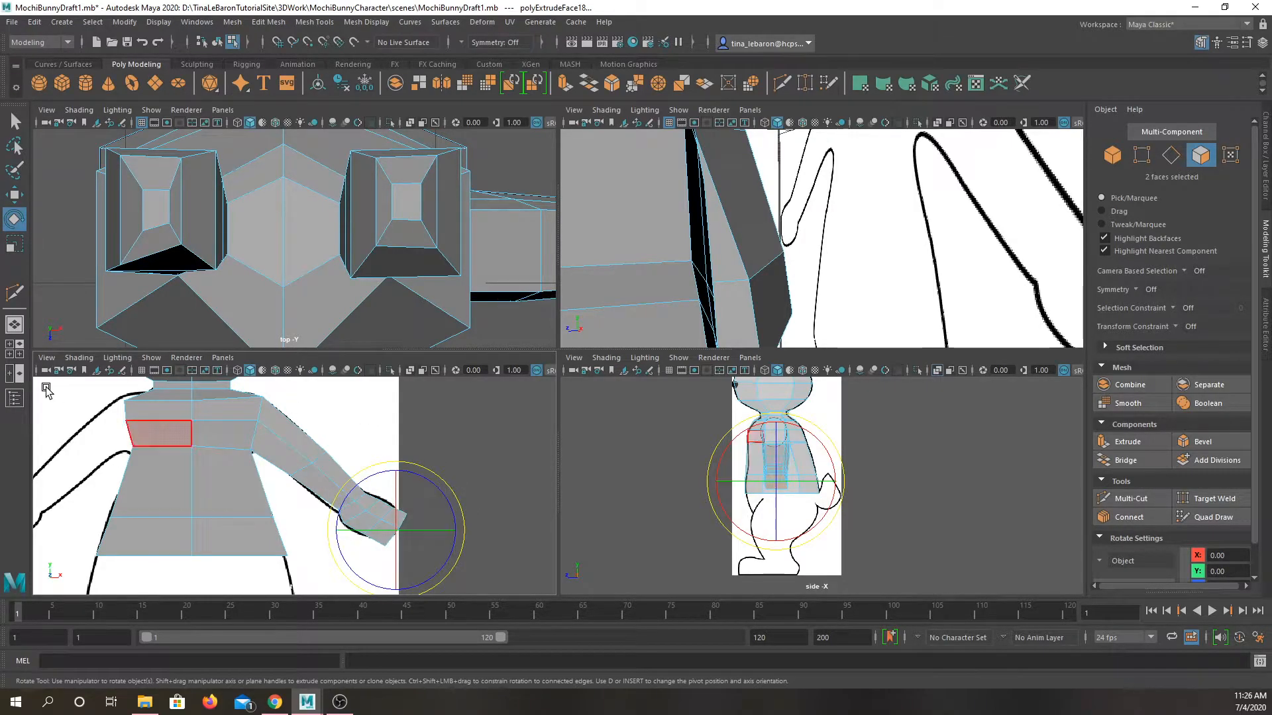
click(13, 244)
mouse_move(440, 489)
mouse_down()
mouse_move(424, 506)
mouse_move(434, 499)
mouse_up()
Select the edge loop around the wrist and scale it narrower from front to back
alt+drag(746, 217, 656, 250)
key(f)
right_drag(655, 249, 651, 208)
double_click(674, 228)
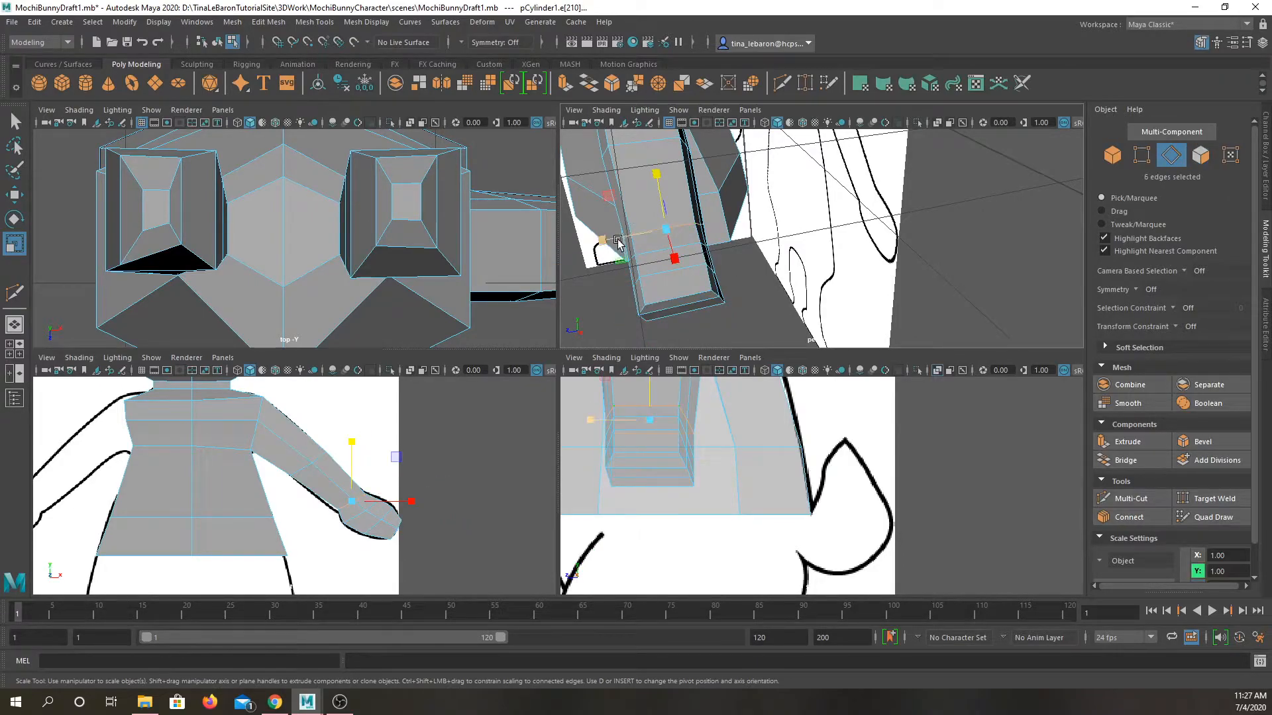
drag(601, 241, 616, 235)
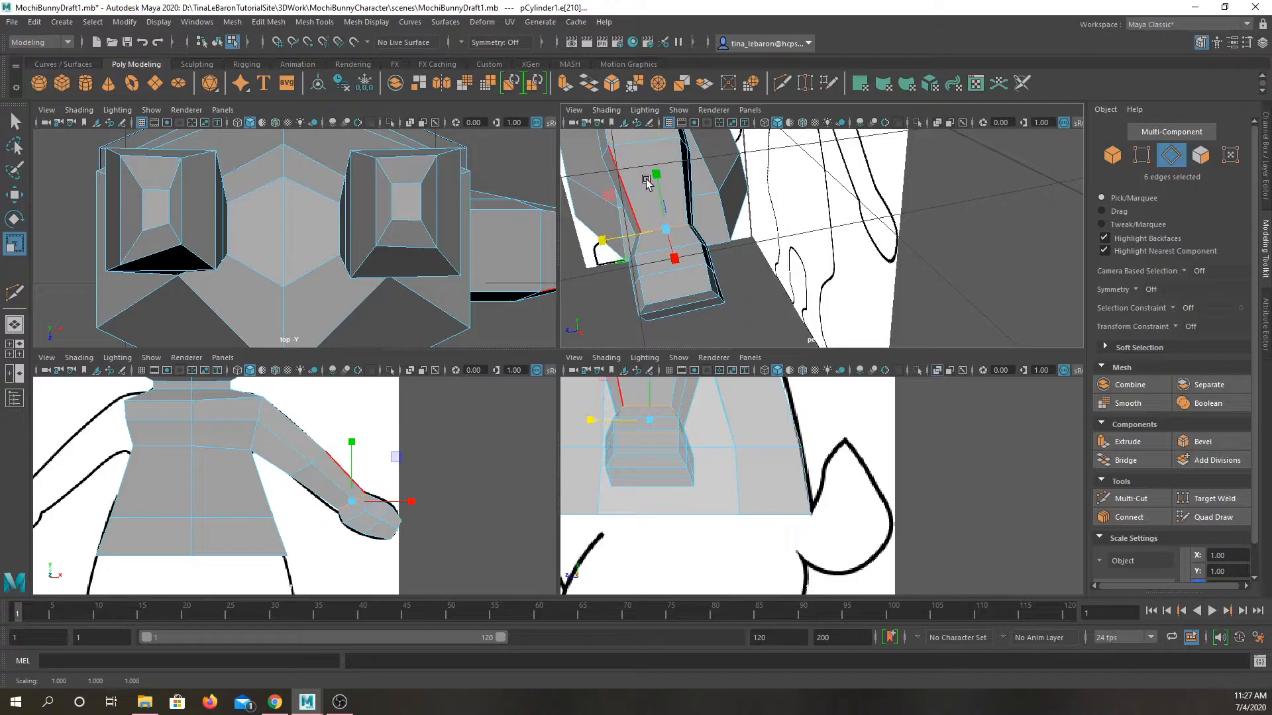
Select the edge loop around the middle of the arm and scale it slightly narrower from front to back
double_click(581, 159)
drag(582, 160, 588, 159)
scroll(676, 232, down, 4)
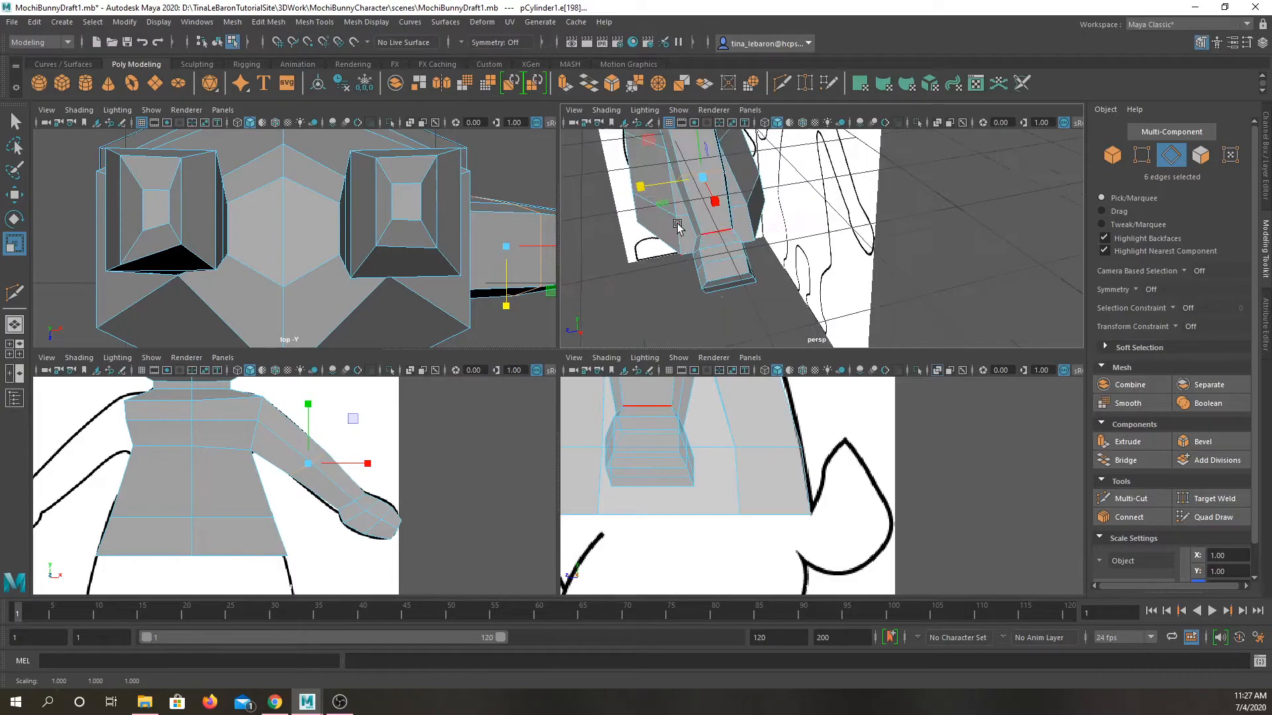
scroll(677, 241, up, 2)
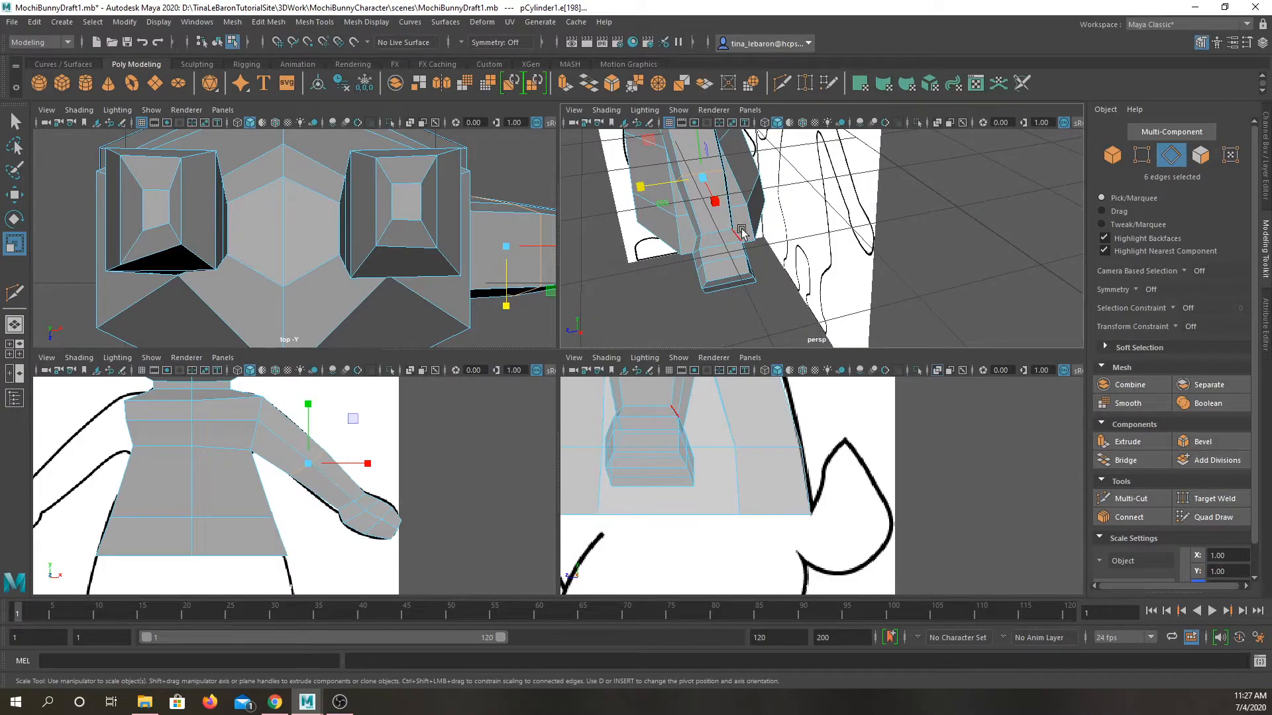
Select the edges around the hand tip and scale them front to back to about 0.77 to taper the hand
click(718, 277)
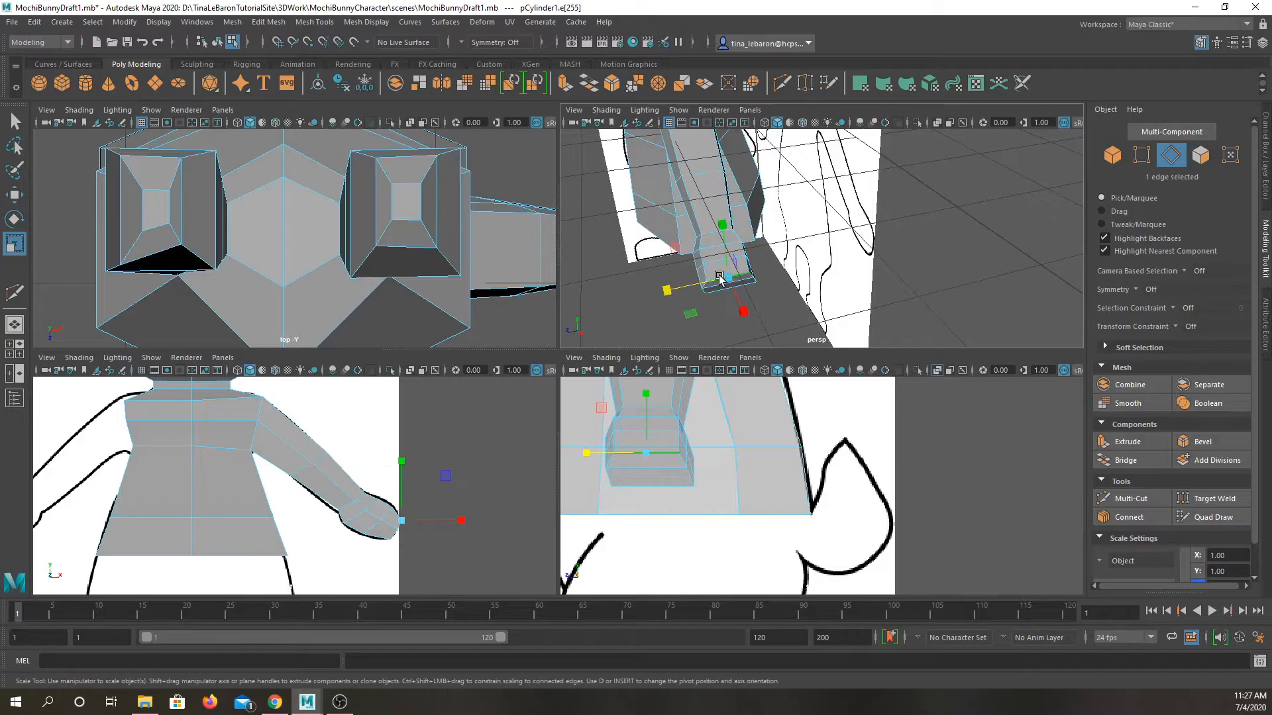
scroll(714, 300, up, 3)
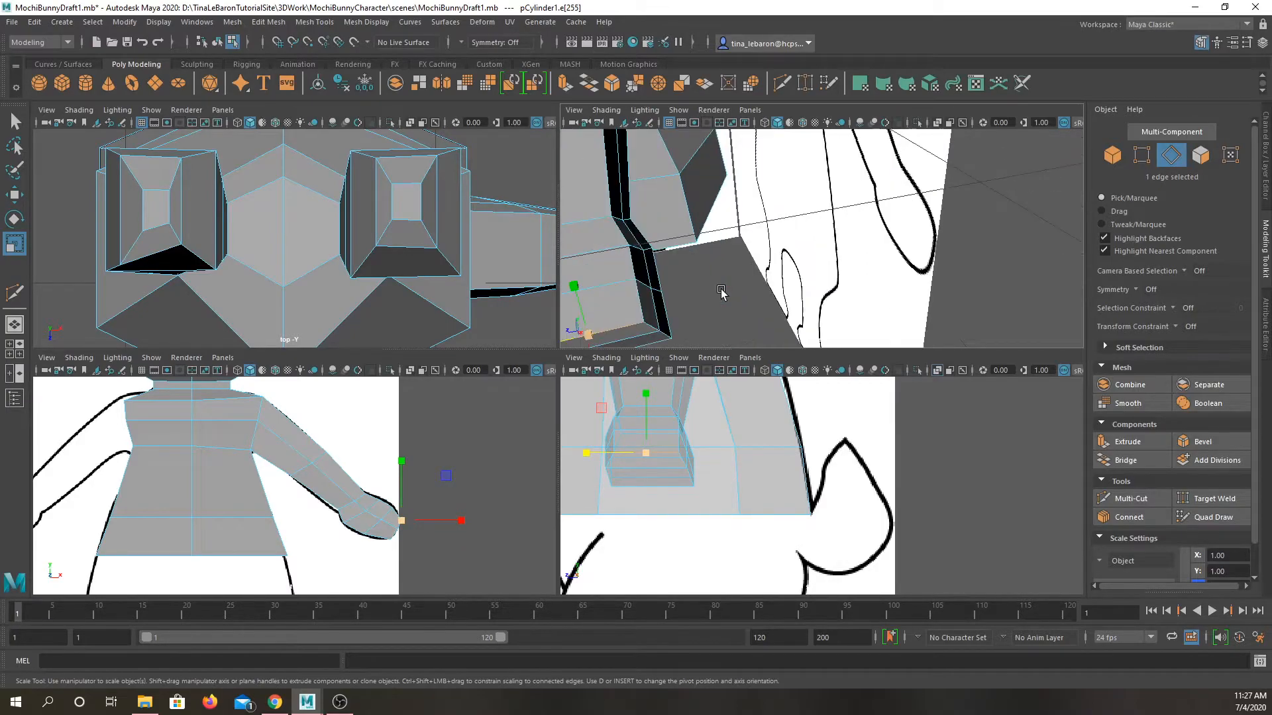
key(ctrl+z)
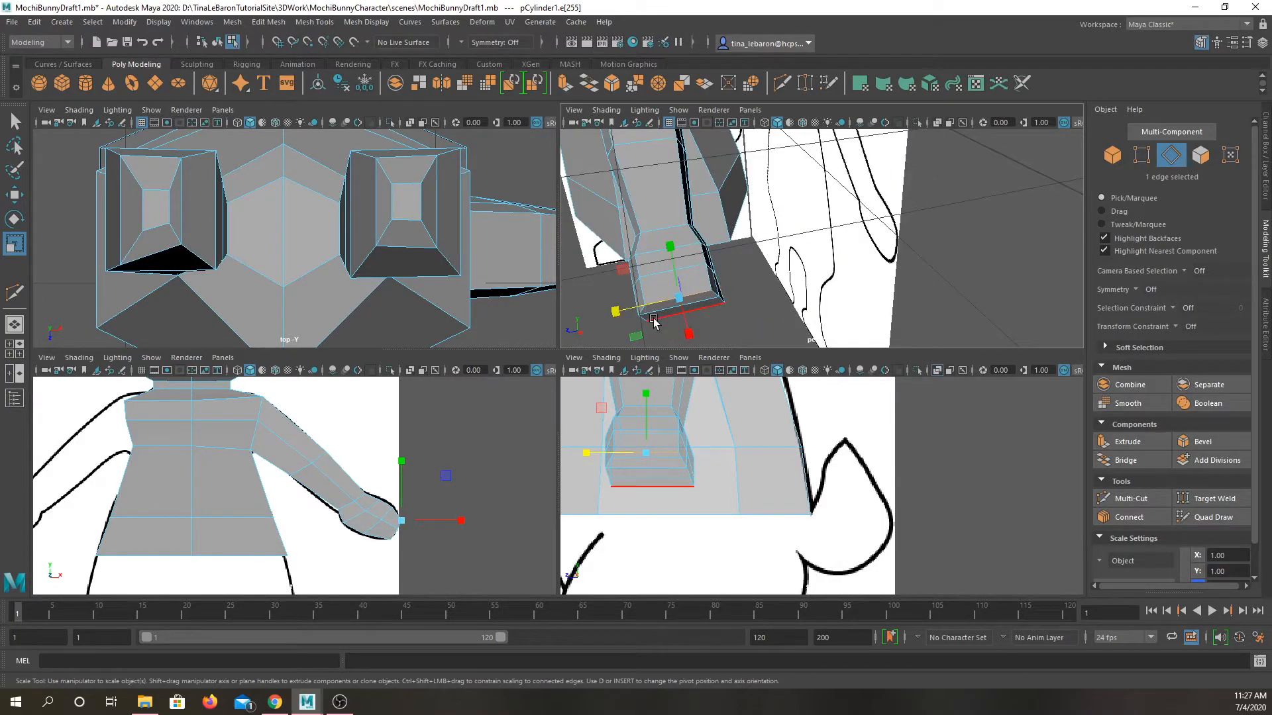
key(ctrl+z)
key(ctrl+z)
ctrl+click(731, 236)
drag(745, 244, 761, 245)
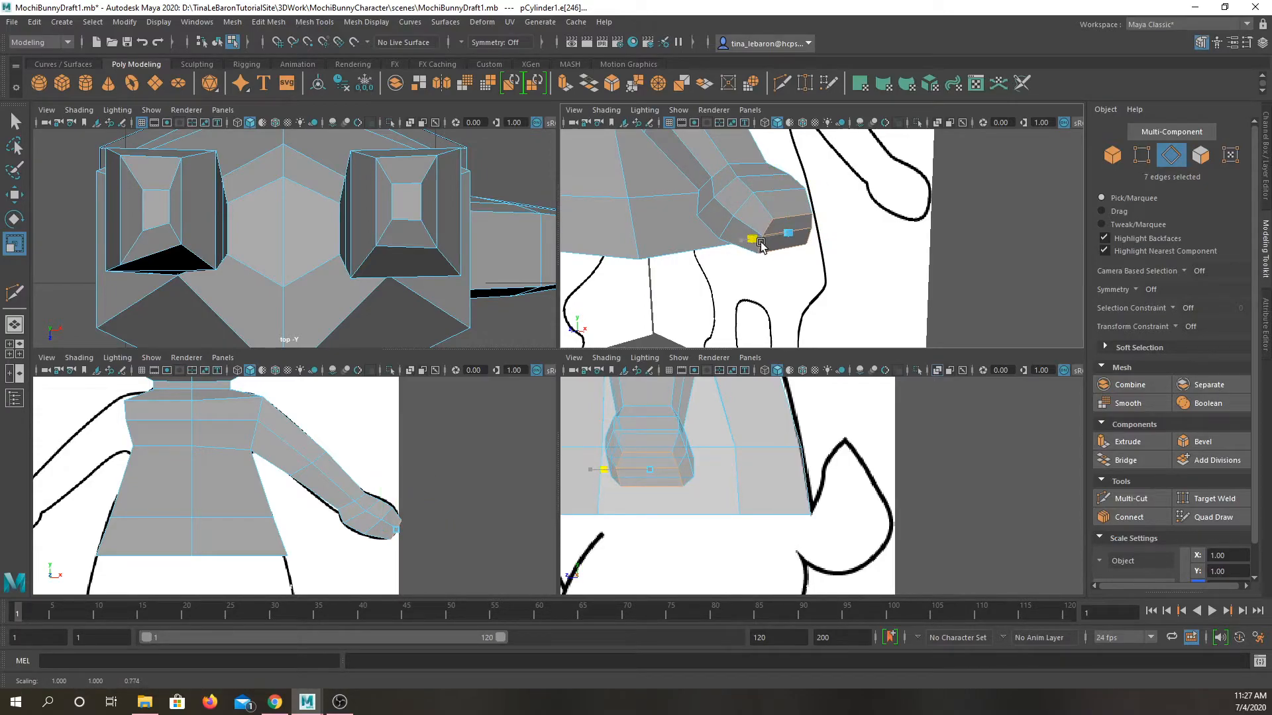
Move the vertex on the hand's inner underside slightly outward and up to about X 1.95, Y -1.21, and check the shape in smooth preview
alt+drag(769, 267, 686, 201)
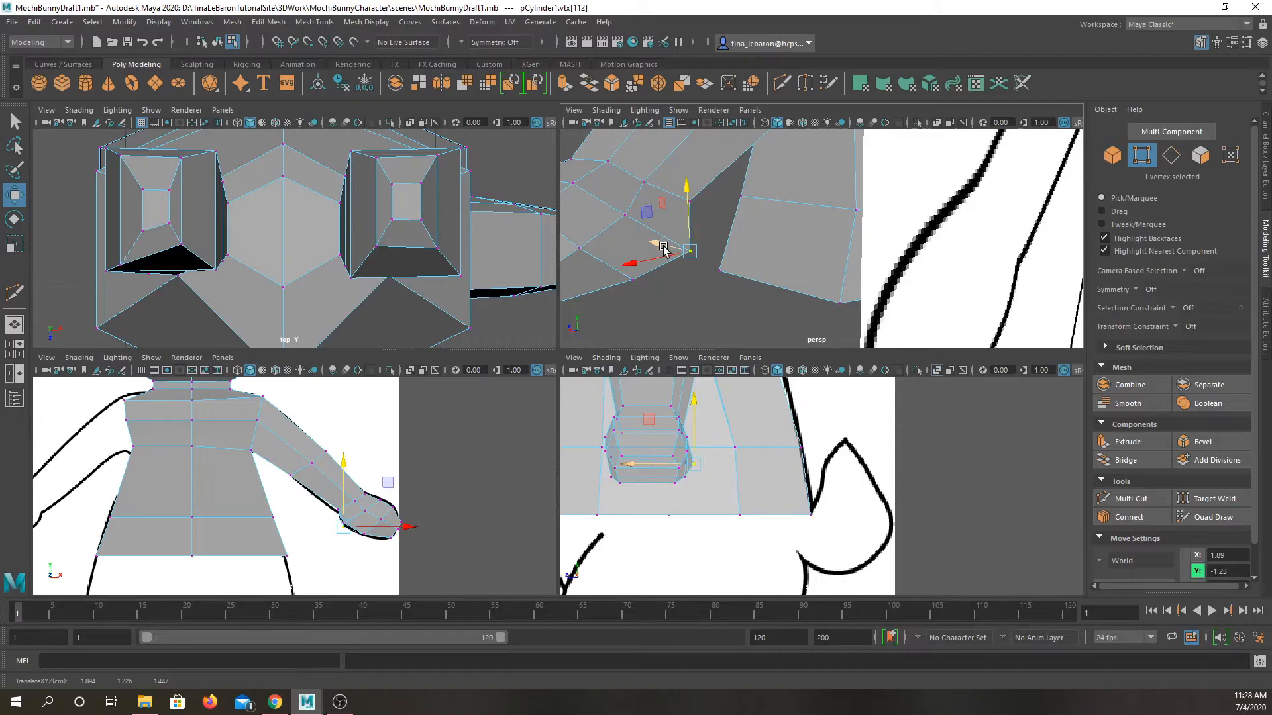
drag(671, 253, 675, 204)
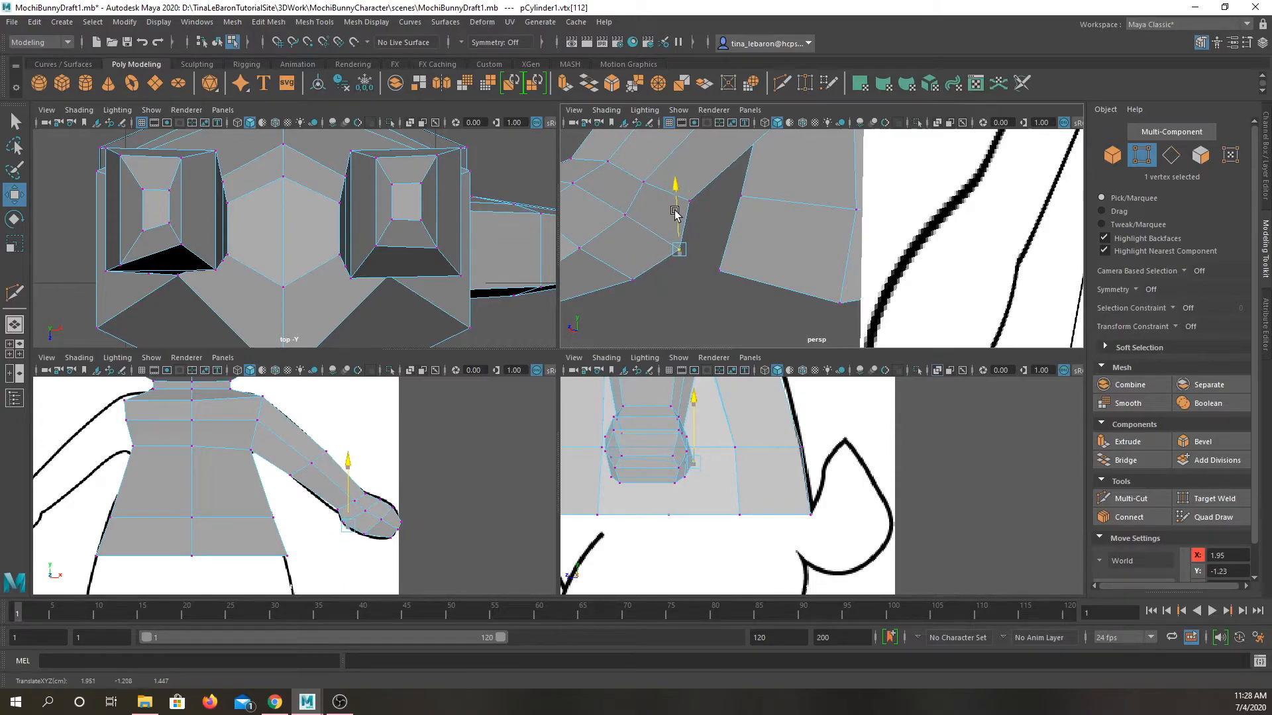
key(3)
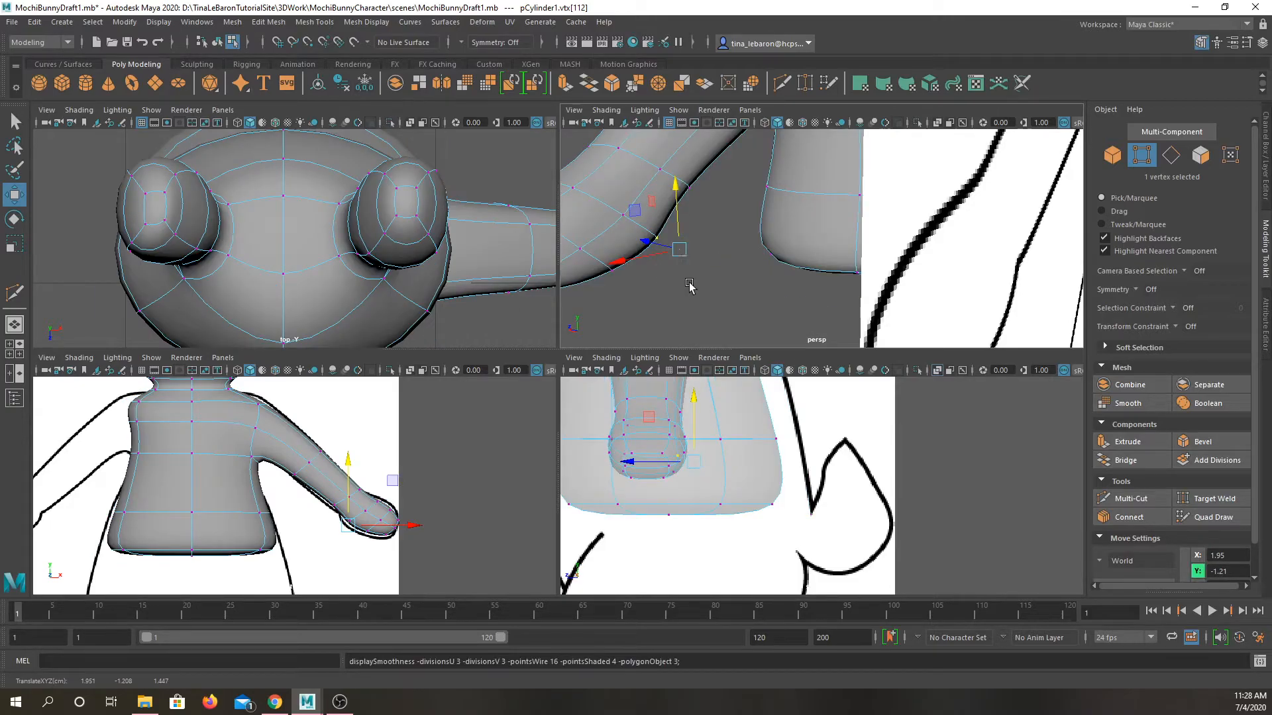
alt+drag(691, 295, 767, 297)
key(1)
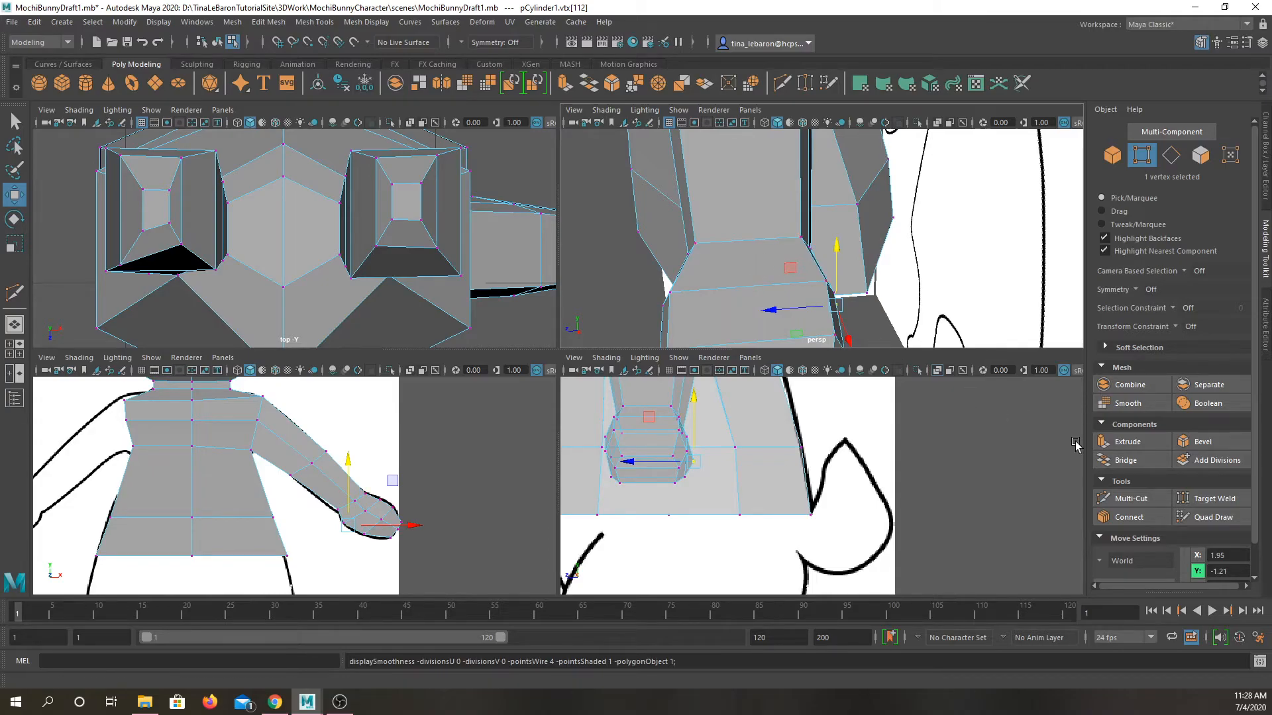
Insert an edge loop close to each side of the existing wrist loop with the Multi-Cut tool
click(1130, 498)
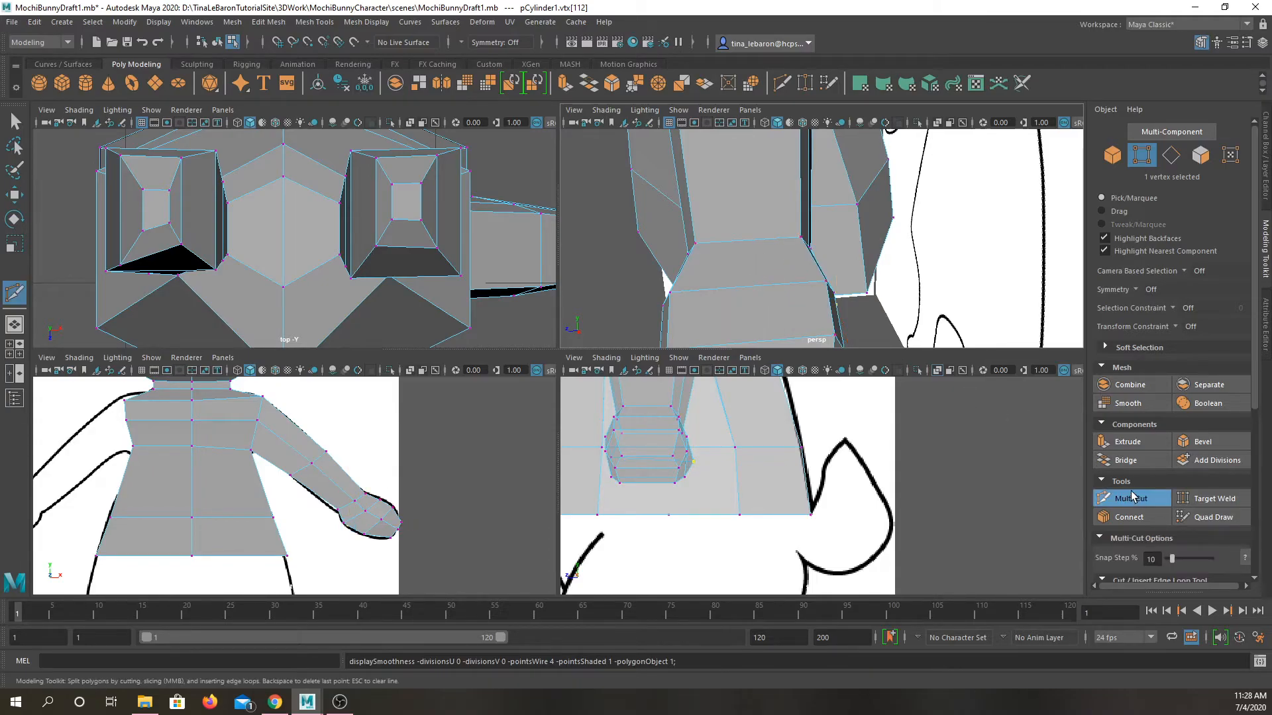
ctrl+click(699, 221)
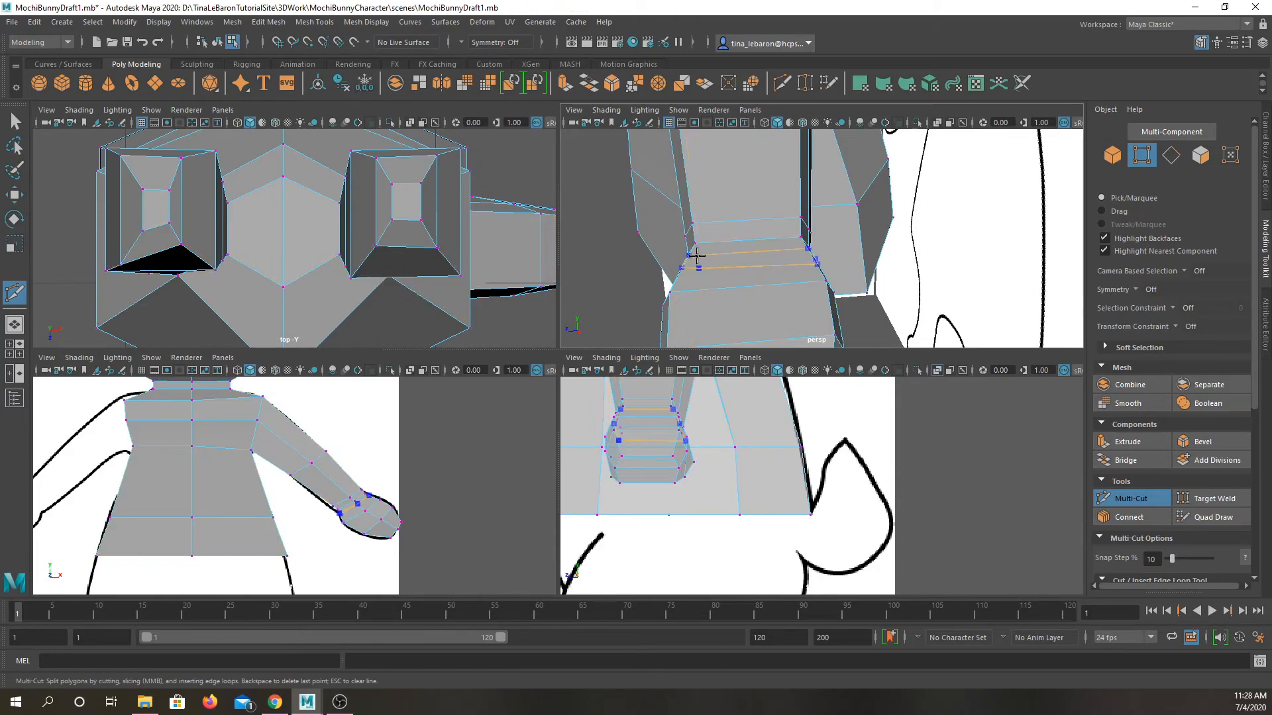
ctrl+click(696, 250)
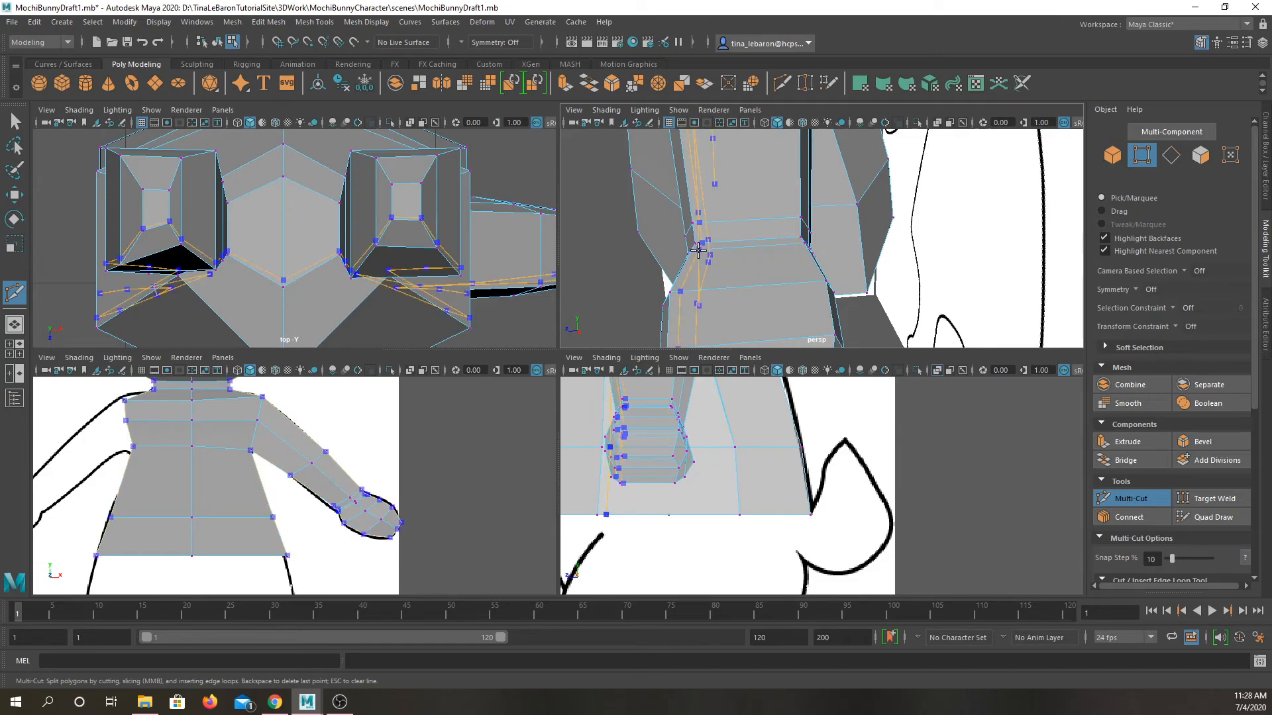
Insert an edge loop close to each side of the elbow loop in the middle of the arm
alt+middle_drag(775, 187, 746, 285)
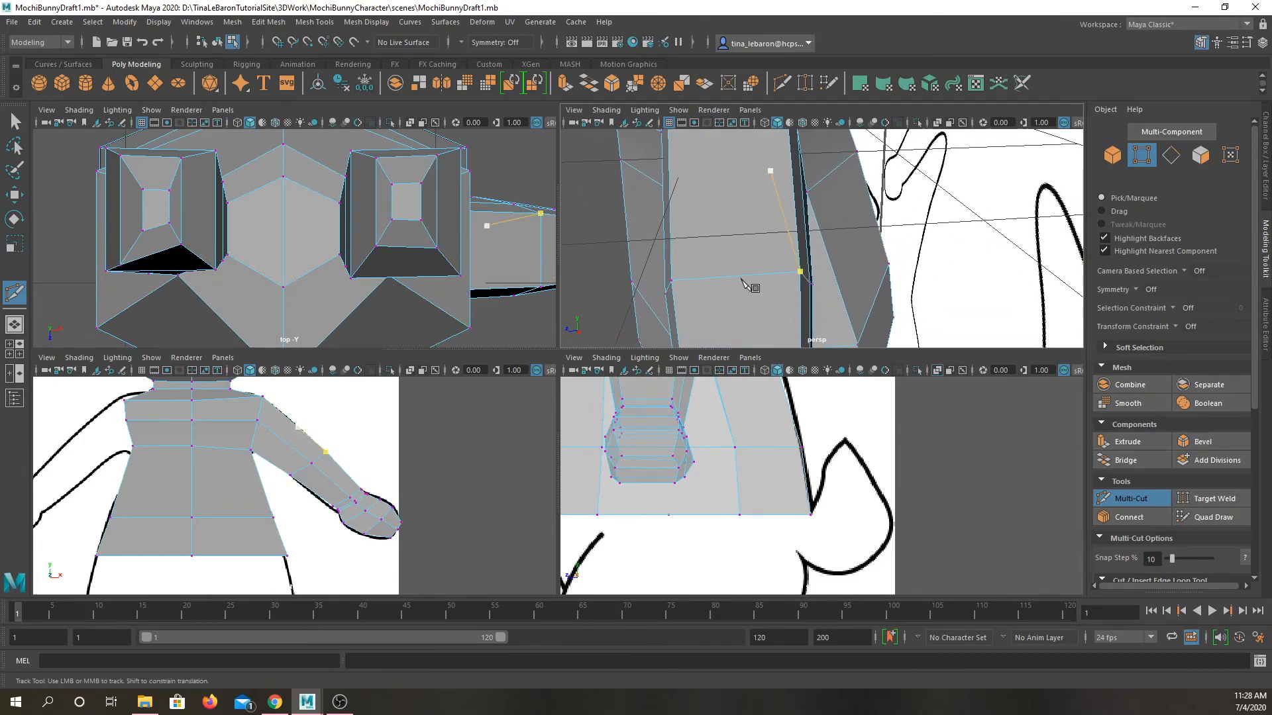
ctrl+click(680, 262)
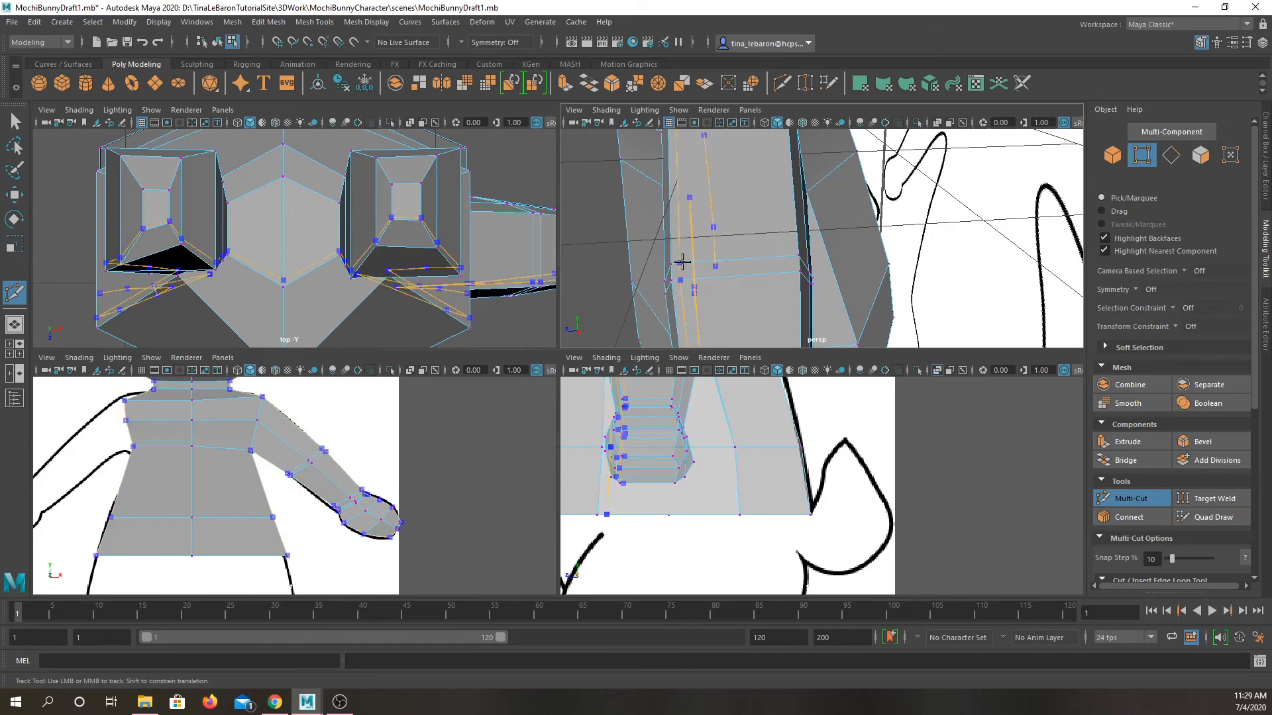
click(800, 285)
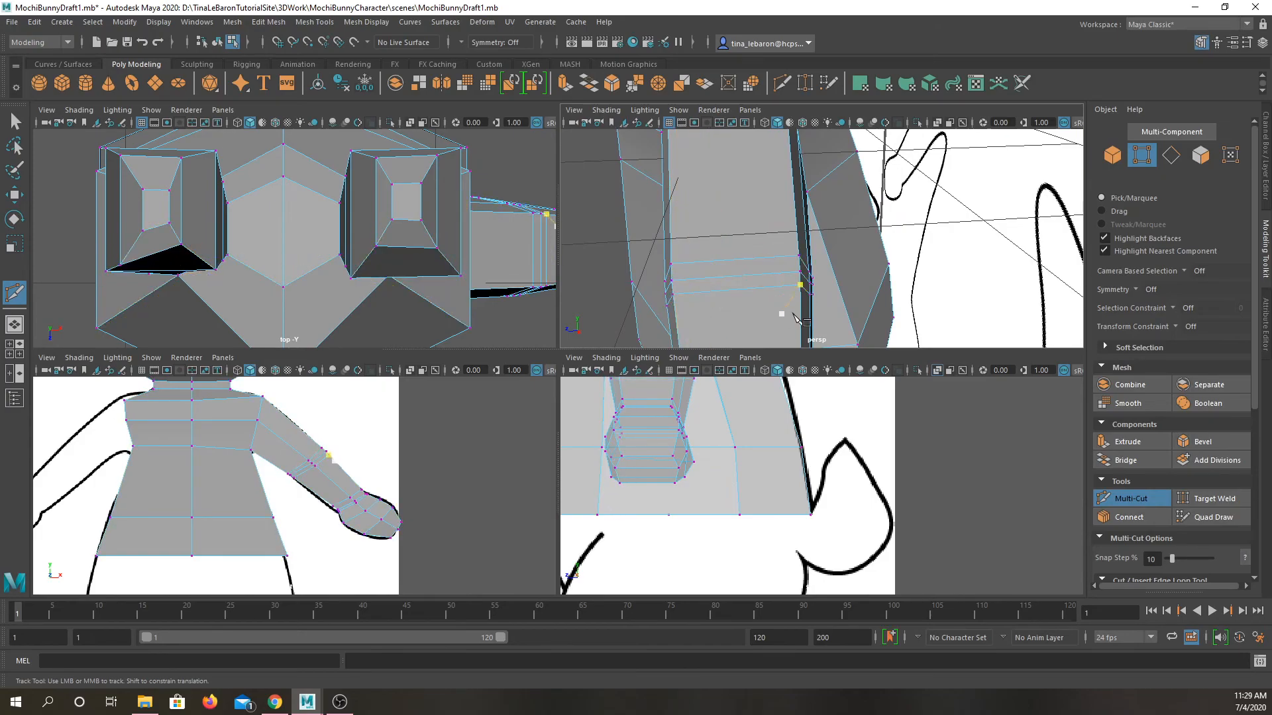